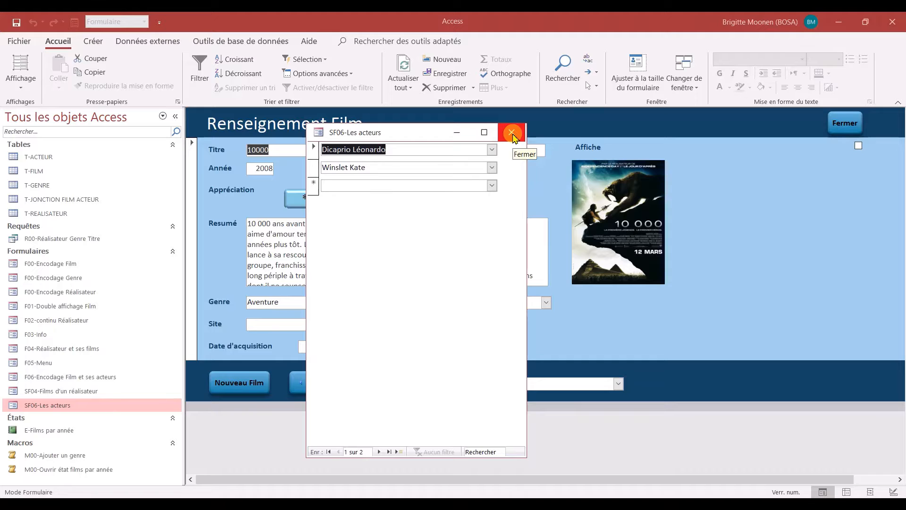
# Step: Close the SF06-Les acteurs form and insert it as a subform beside the poster in the F06-Encodage Film et ses acteurs design
pyautogui.click(514, 132)
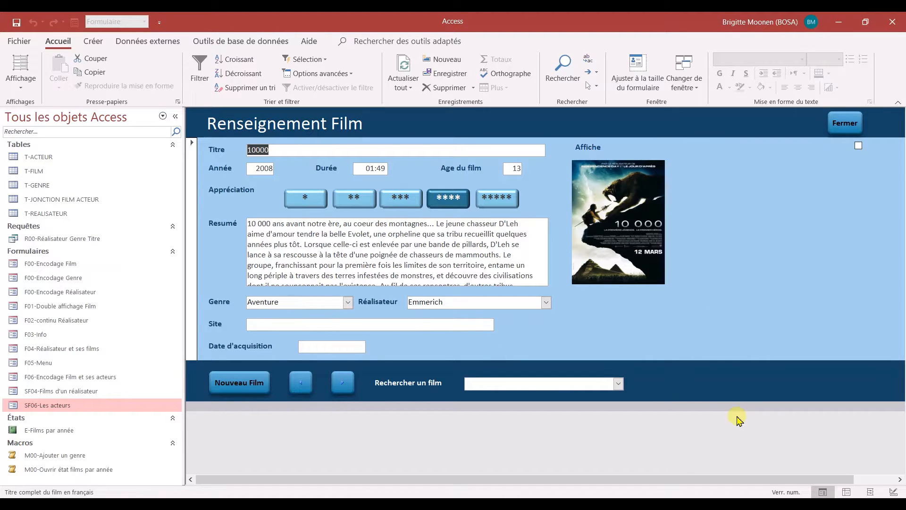
pyautogui.click(19, 88)
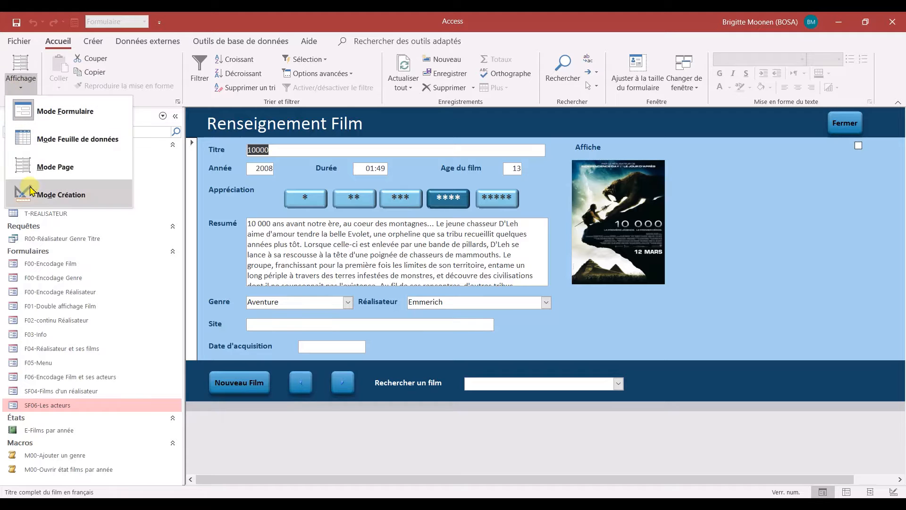
pyautogui.click(28, 191)
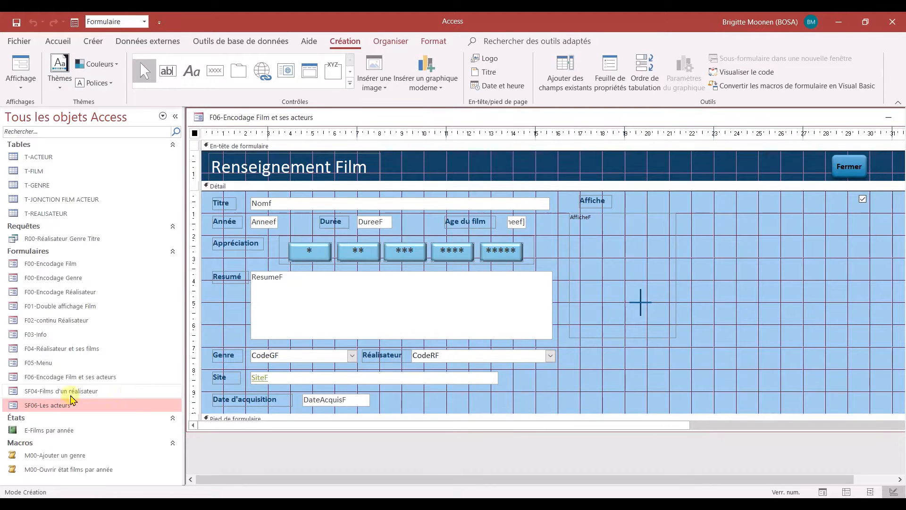
pyautogui.click(36, 409)
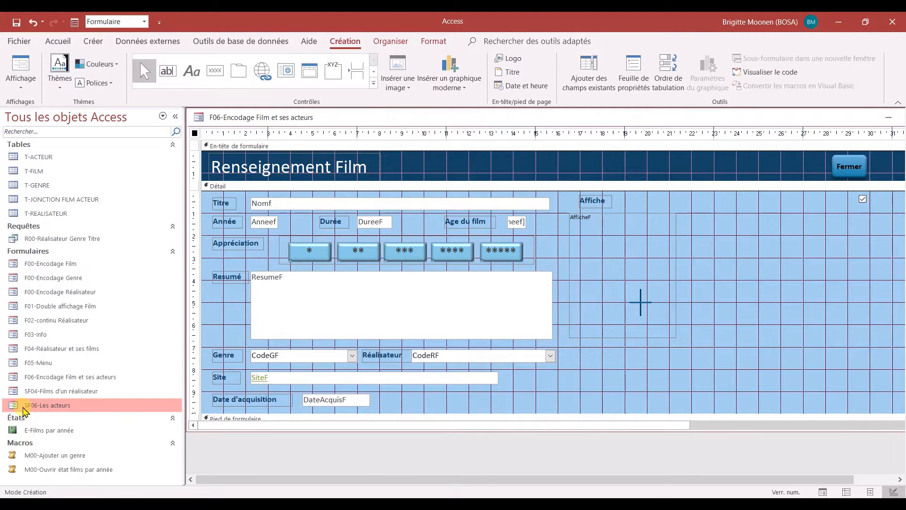
pyautogui.moveTo(34, 408); pyautogui.dragTo(707, 224)
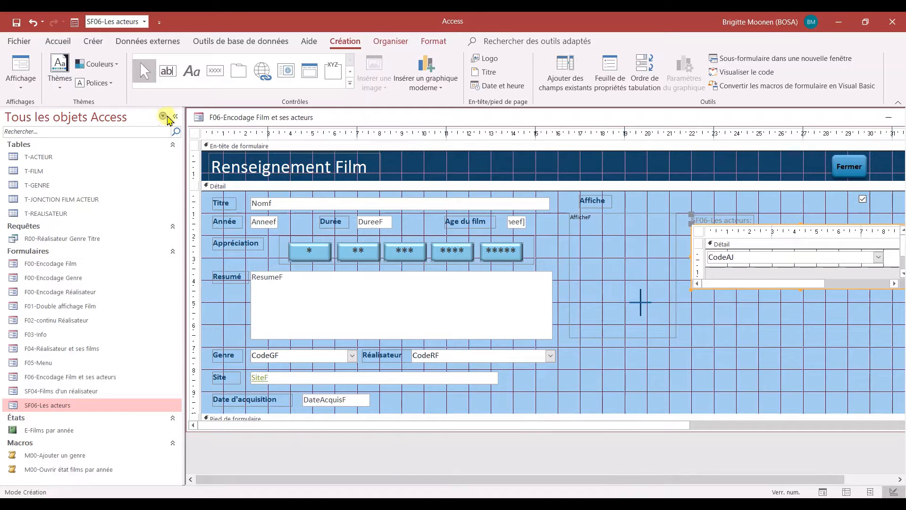
pyautogui.click(174, 118)
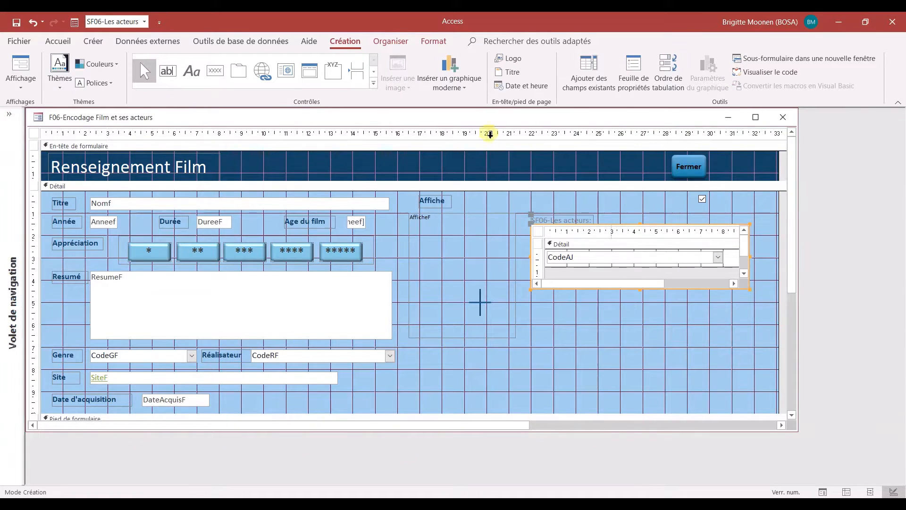
pyautogui.moveTo(474, 117); pyautogui.dragTo(533, 118)
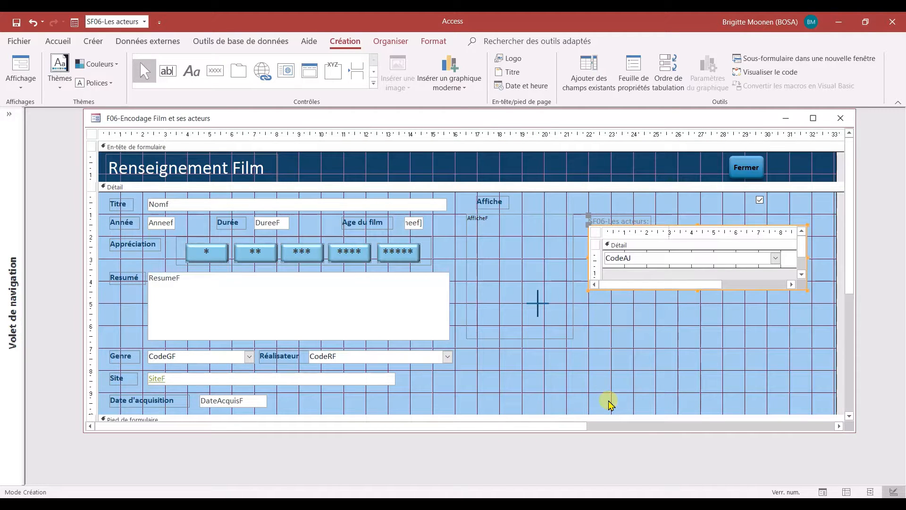
# Step: Change the subform label's text to "Les acteurs"
pyautogui.click(614, 220)
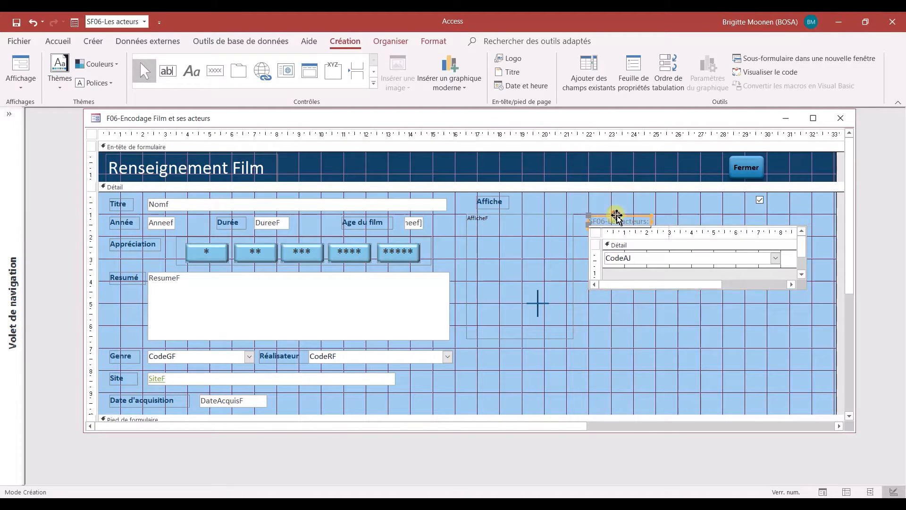
pyautogui.moveTo(609, 220); pyautogui.dragTo(595, 219)
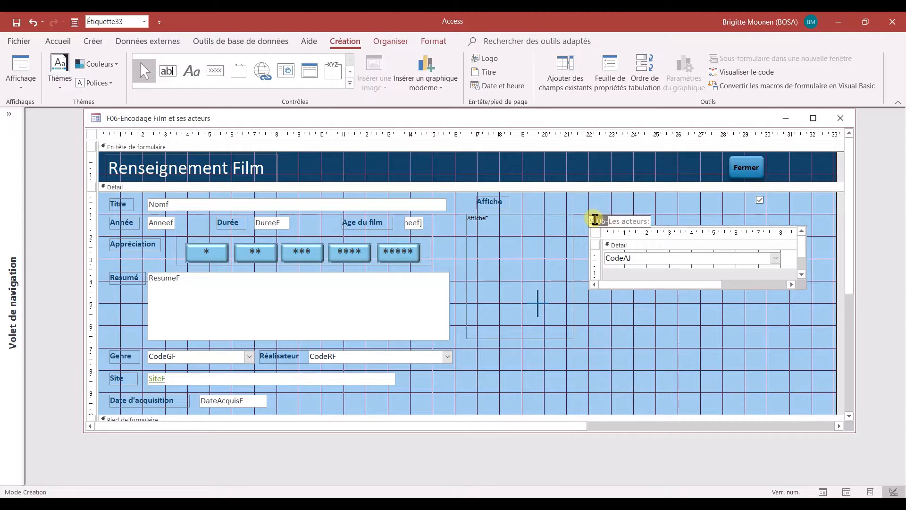
pyautogui.press('Delete')
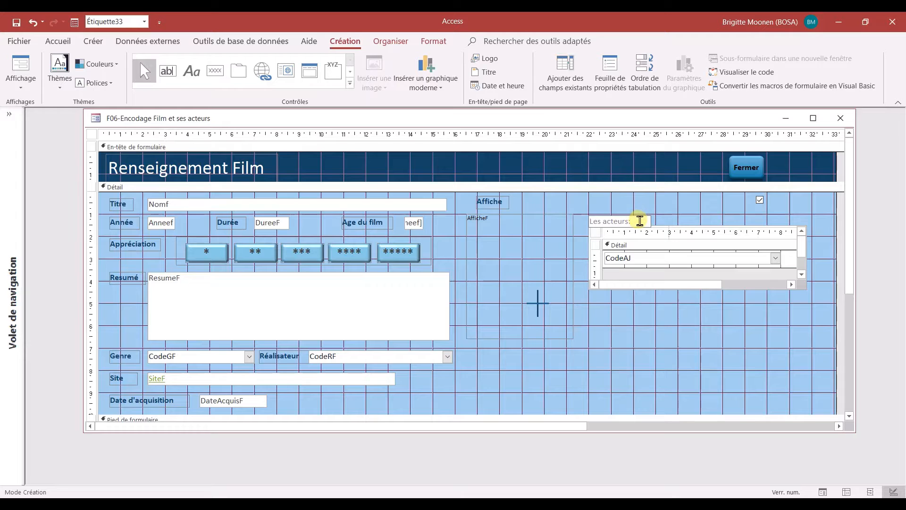
pyautogui.click(710, 215)
# Step: Copy the formatting of the Affiche label to the Les acteurs label and move that label slightly up from the subform
pyautogui.click(502, 202)
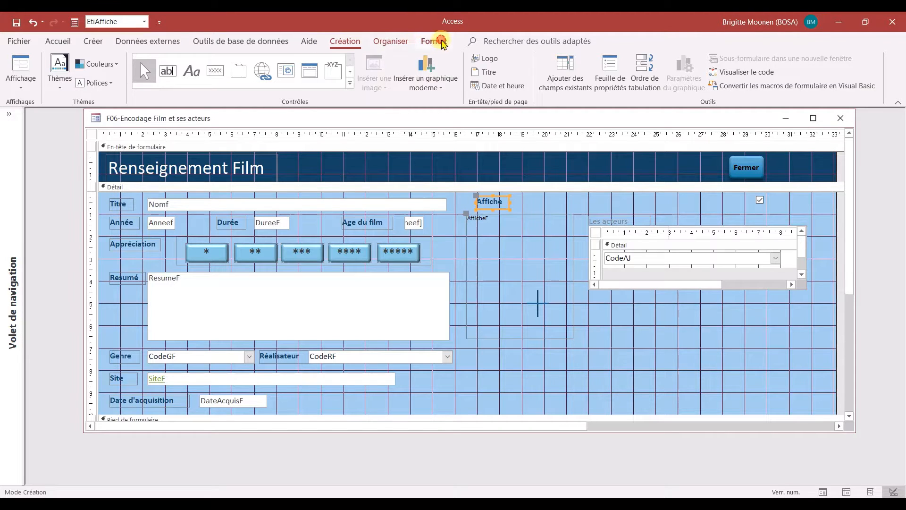
pyautogui.click(432, 41)
pyautogui.click(227, 65)
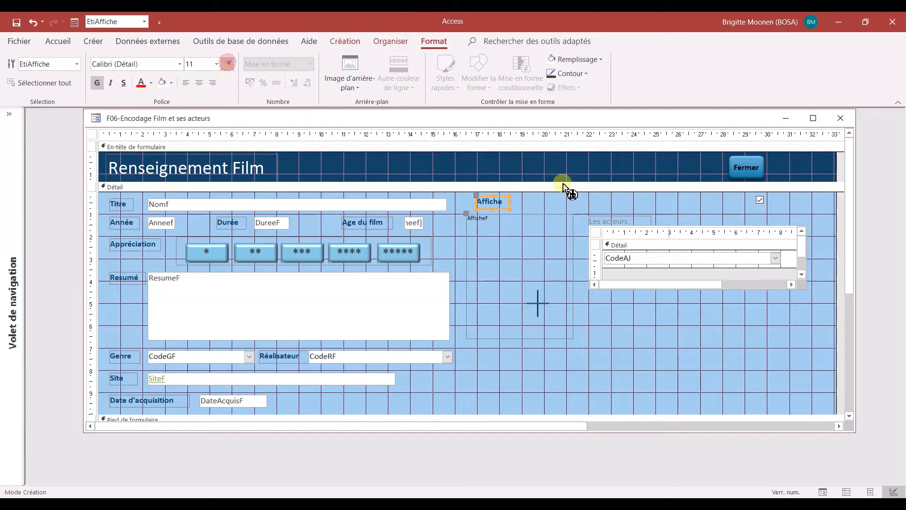
pyautogui.click(613, 220)
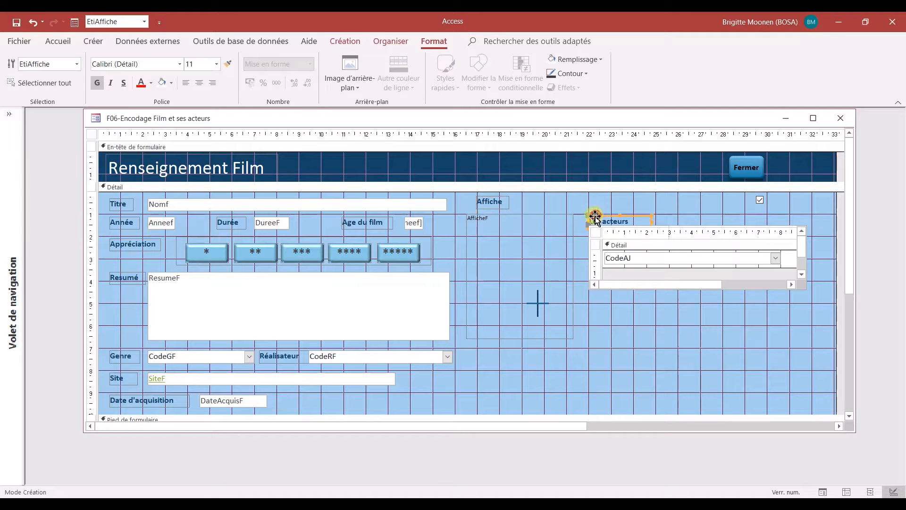
pyautogui.click(593, 218)
pyautogui.moveTo(588, 214); pyautogui.dragTo(589, 208)
pyautogui.click(626, 350)
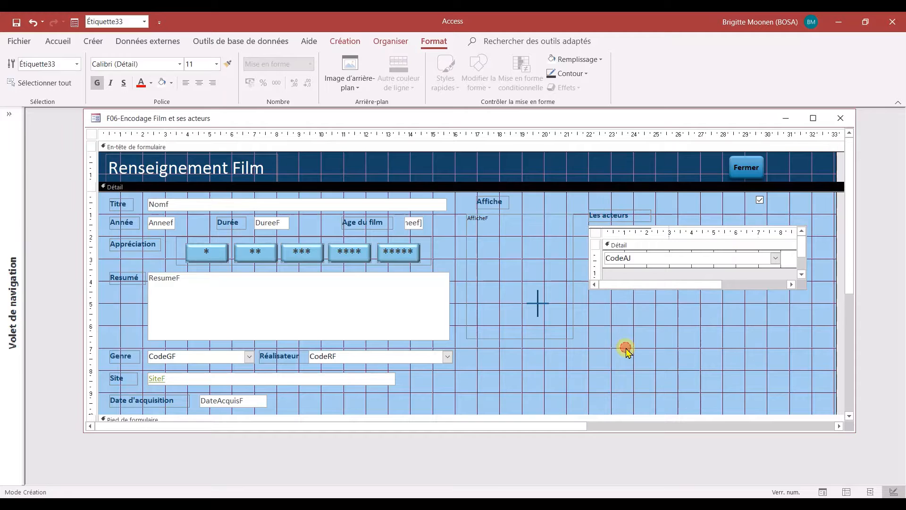
# Step: Show the film form in form view and look up the film Titanic
pyautogui.click(56, 25)
pyautogui.click(344, 41)
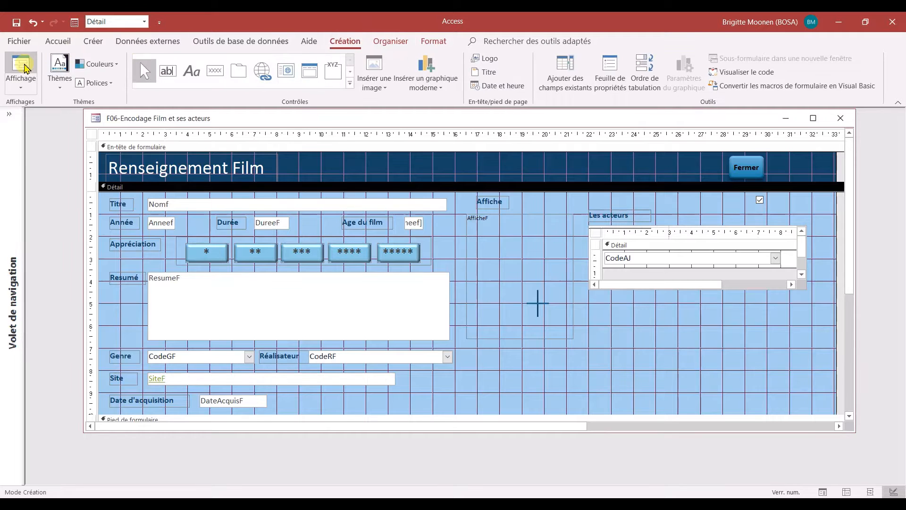
pyautogui.click(24, 68)
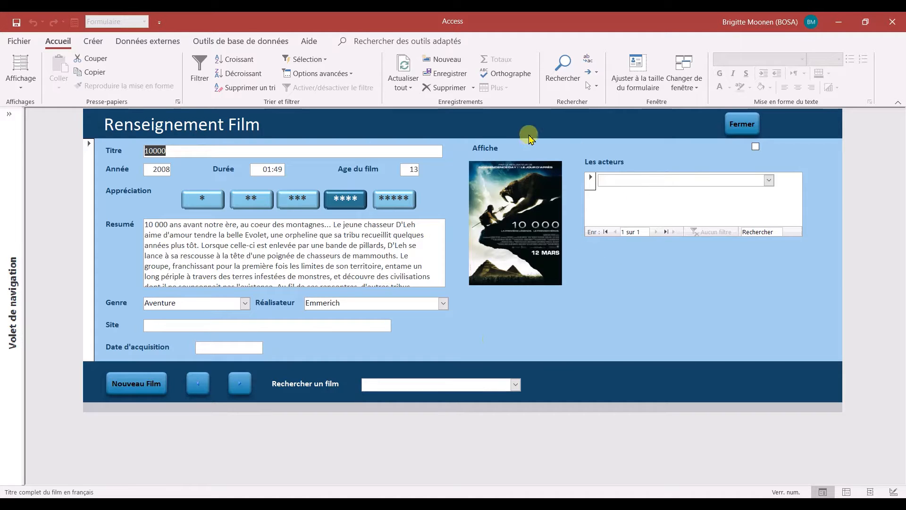
pyautogui.click(419, 384)
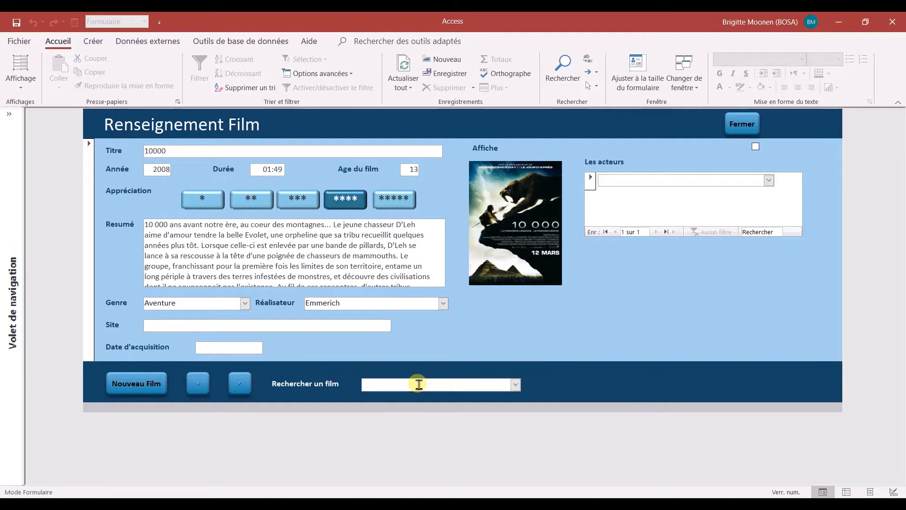
pyautogui.write('titani')
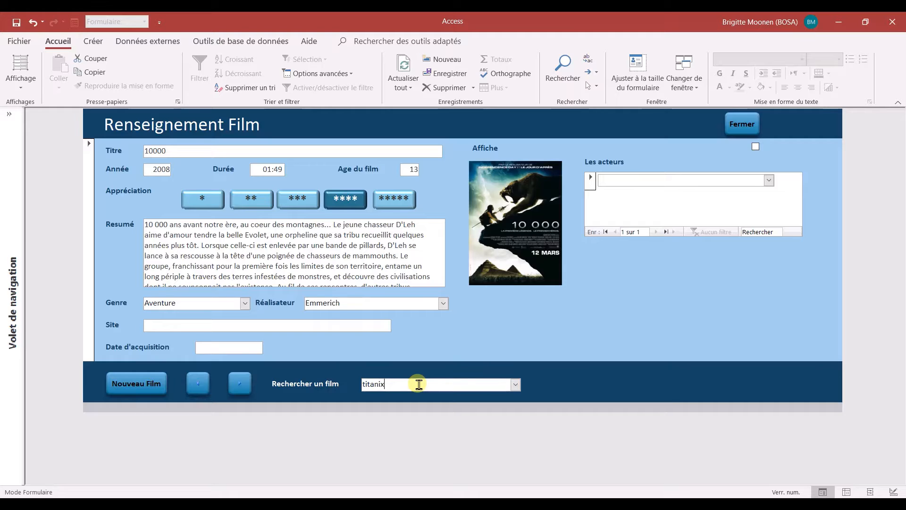
pyautogui.write('c')
pyautogui.press('Return')
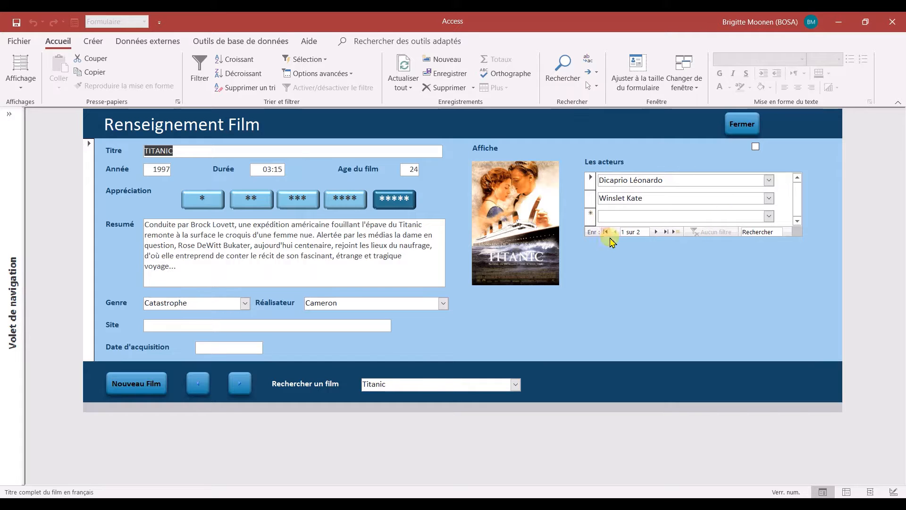
# Step: Open the T-JONCTION FILM ACTEUR table to examine its film and actor codes, then return to the film form
pyautogui.click(10, 116)
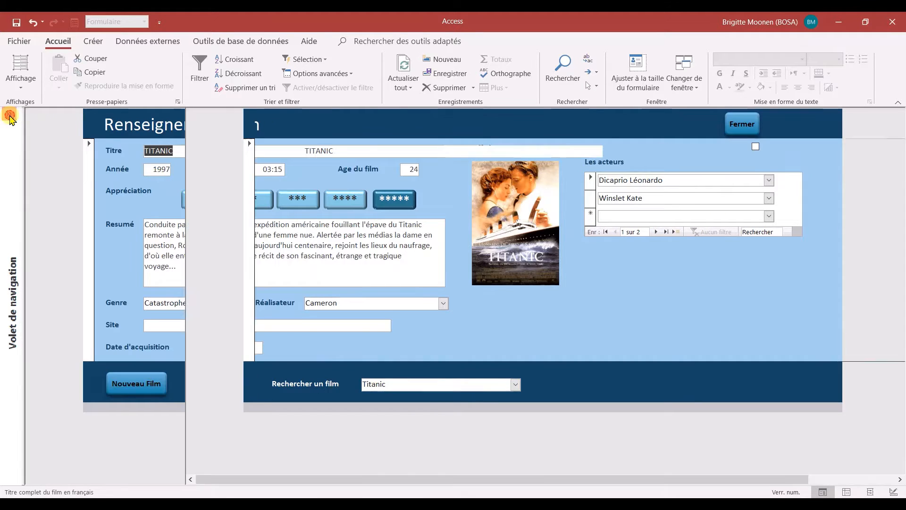
pyautogui.click(88, 199)
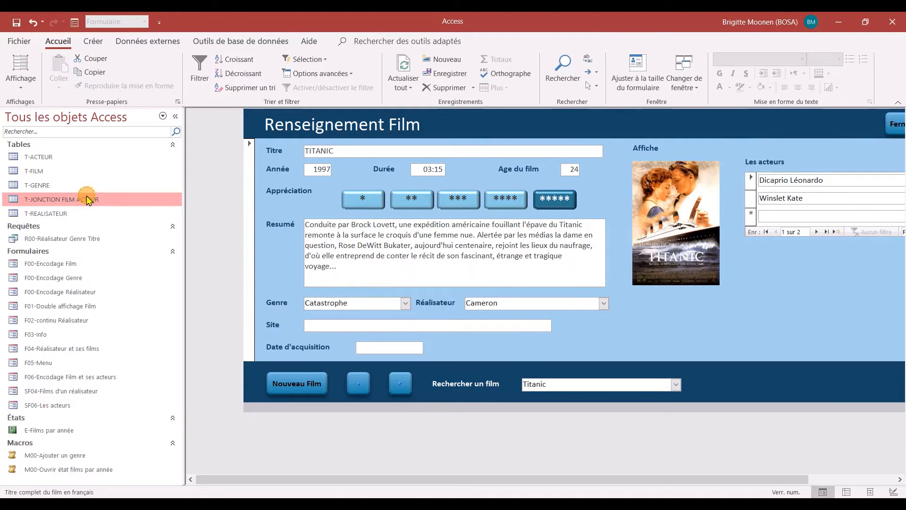
pyautogui.doubleClick(88, 199)
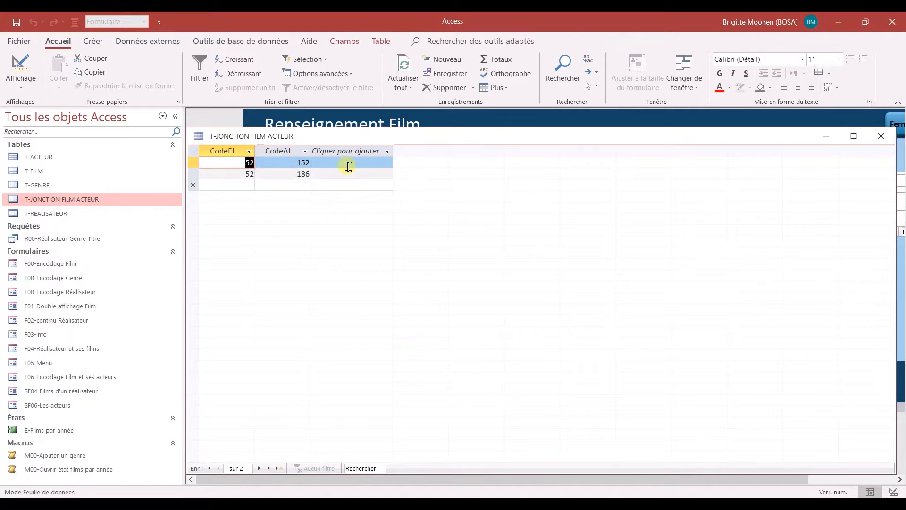
pyautogui.click(881, 136)
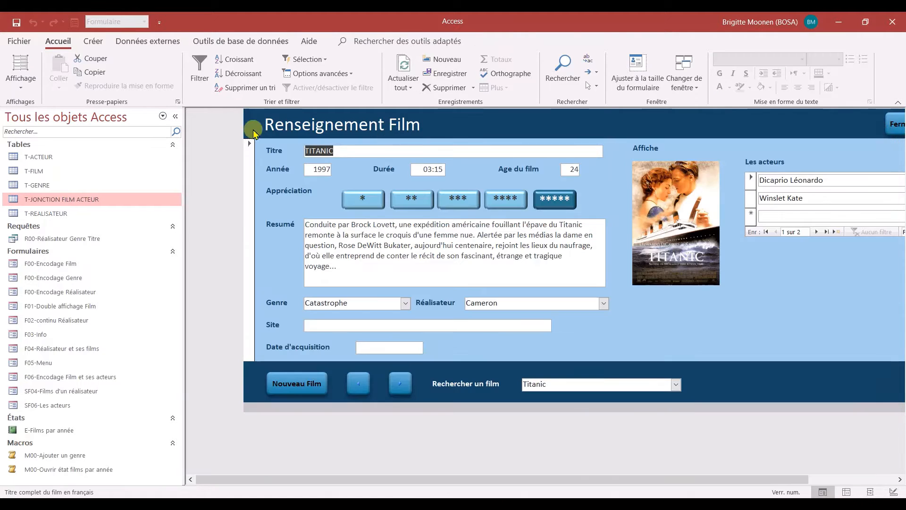
pyautogui.click(176, 116)
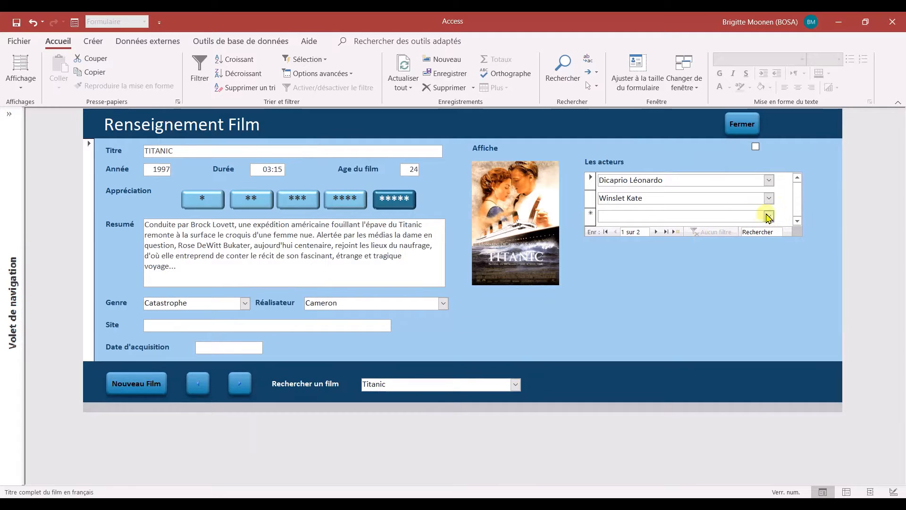
# Step: Add Zane Billy as a new actor for Titanic in the Les acteurs subform
pyautogui.click(725, 217)
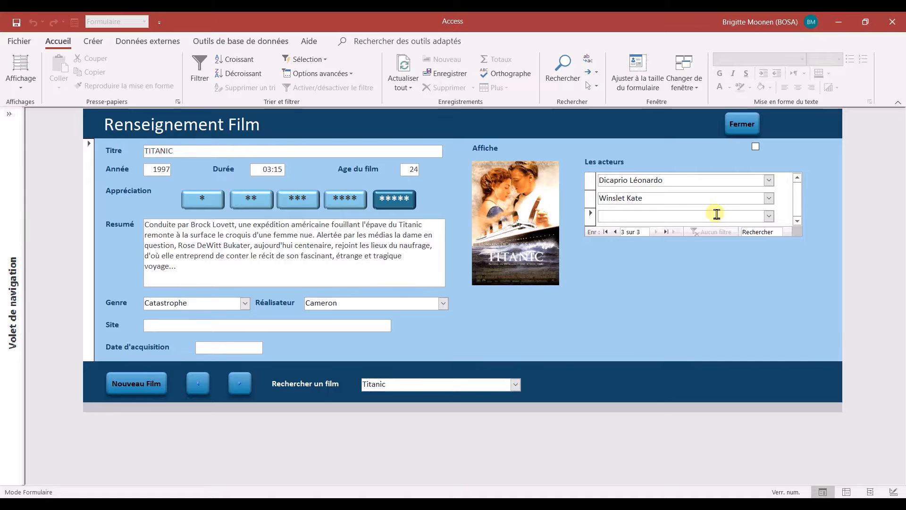
pyautogui.write('zaccaï Jonathan')
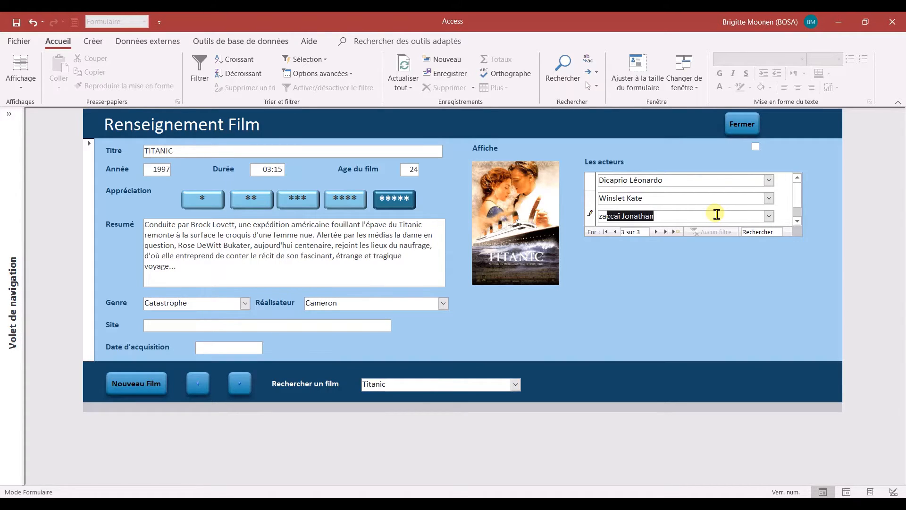
pyautogui.click(769, 216)
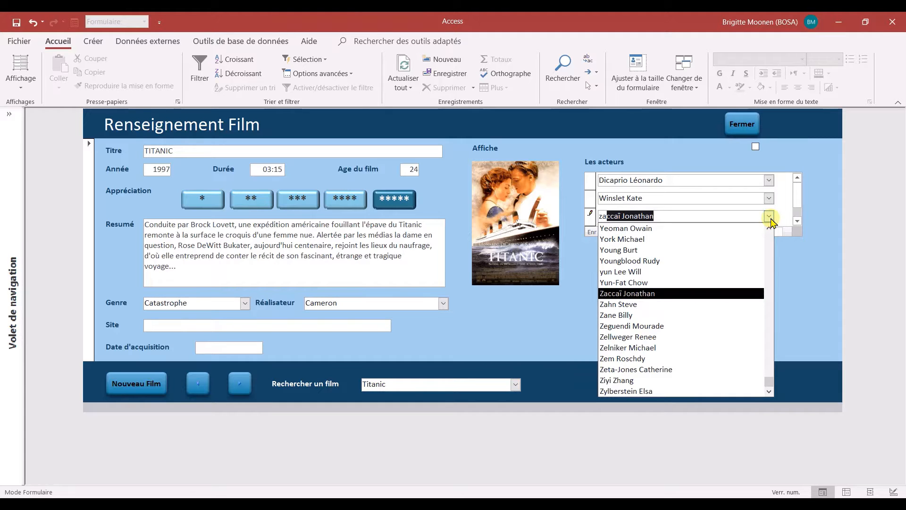
pyautogui.click(672, 316)
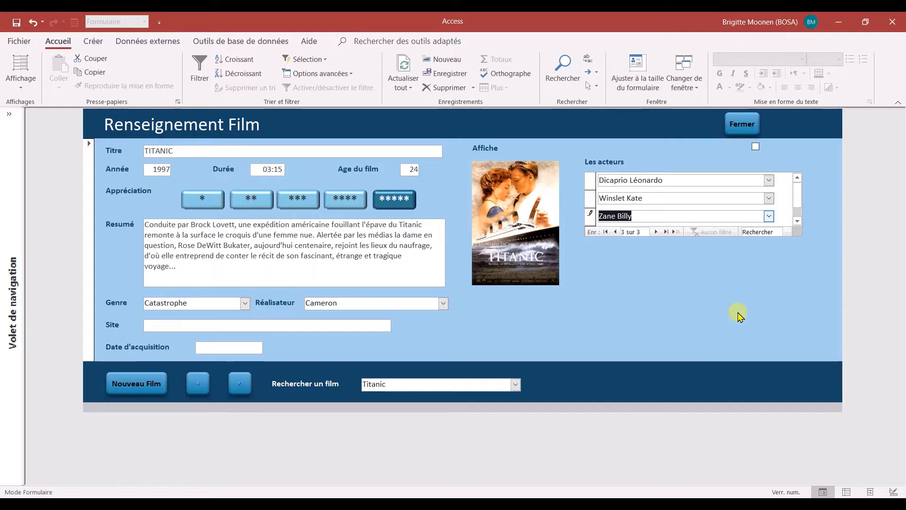
# Step: Add Bates Kathy to Titanic's actors in the next empty row of the Les acteurs subform and review the list
pyautogui.moveTo(798, 211)
pyautogui.mouseDown()
pyautogui.moveTo(799, 200)
pyautogui.moveTo(799, 211)
pyautogui.mouseUp()
pyautogui.click(719, 217)
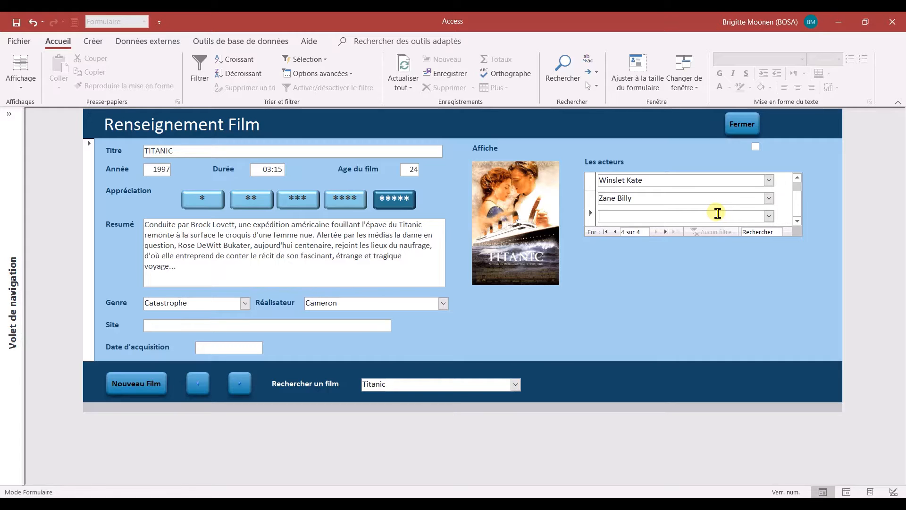
pyautogui.write('Ba')
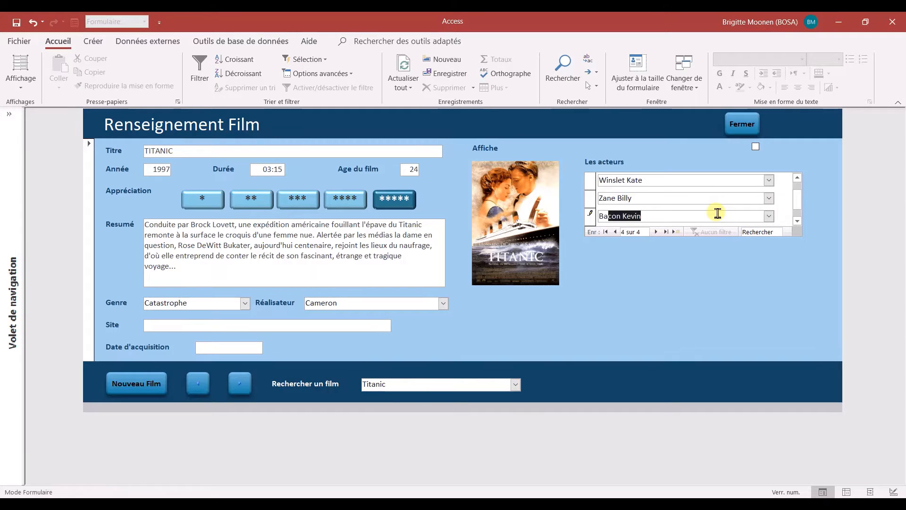
pyautogui.write('tes Kathy')
pyautogui.press('Return')
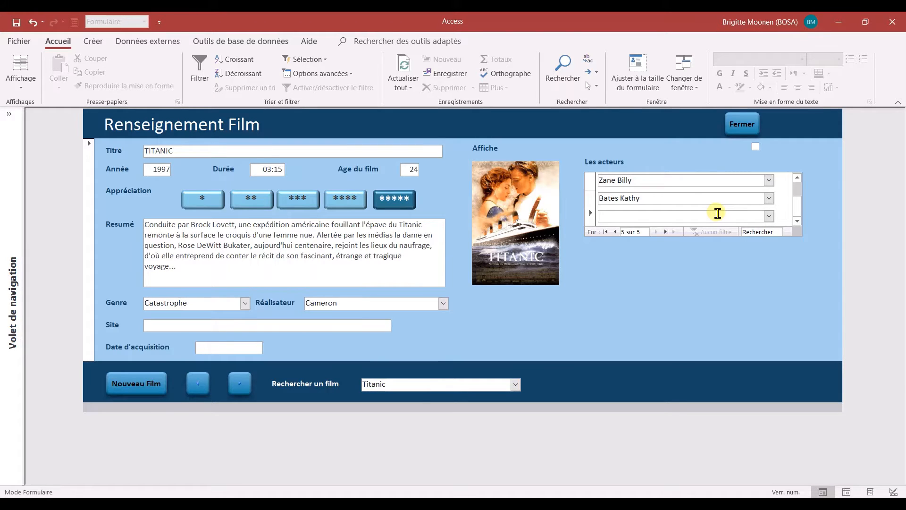
pyautogui.scroll(2, 717, 214)
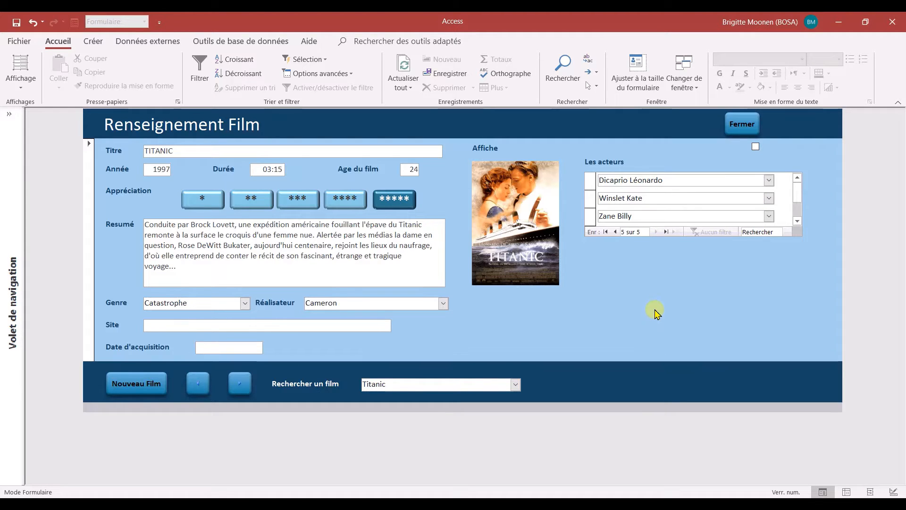
# Step: Close the film form and open the T-JONCTION FILM ACTEUR table to check the records of the added actors
pyautogui.click(742, 124)
pyautogui.click(9, 115)
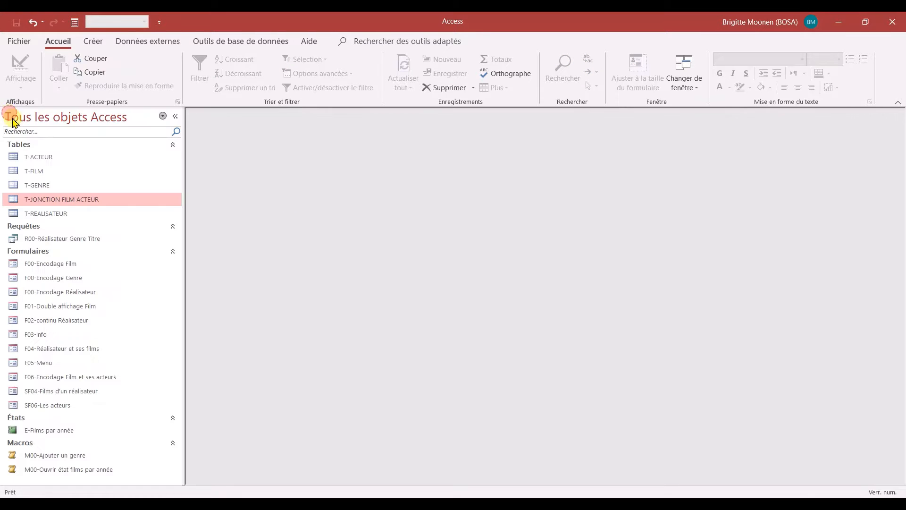
pyautogui.doubleClick(83, 200)
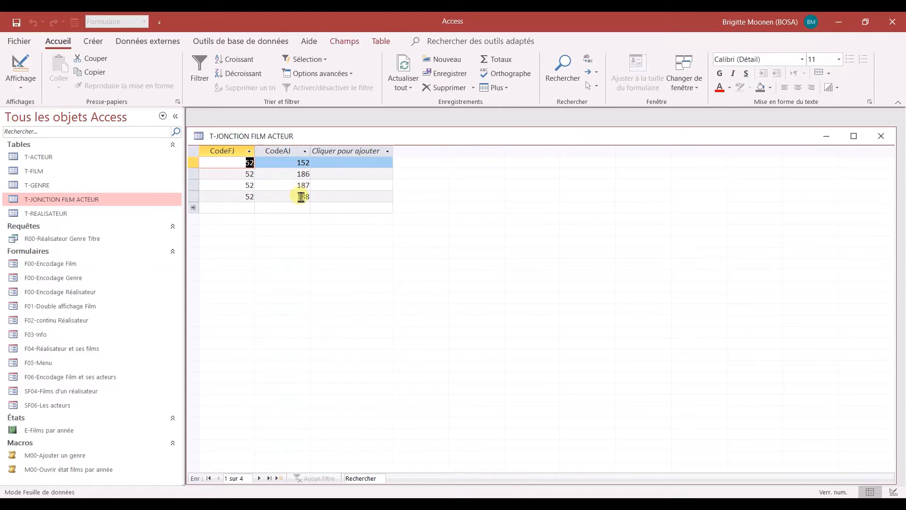
pyautogui.click(326, 188)
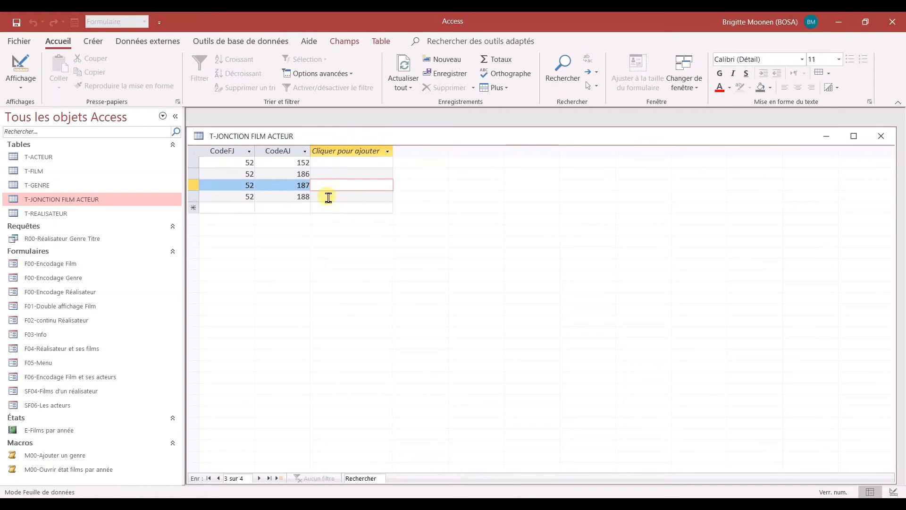
# Step: Close the T-JONCTION FILM ACTEUR table and open the F06-Encodage Film et ses acteurs form in design view, with the navigation pane collapsed
pyautogui.click(326, 197)
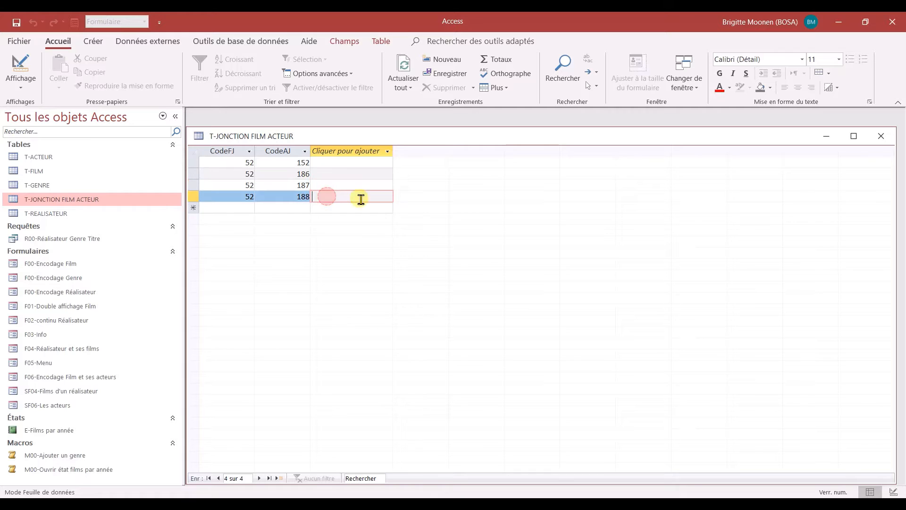
pyautogui.click(882, 137)
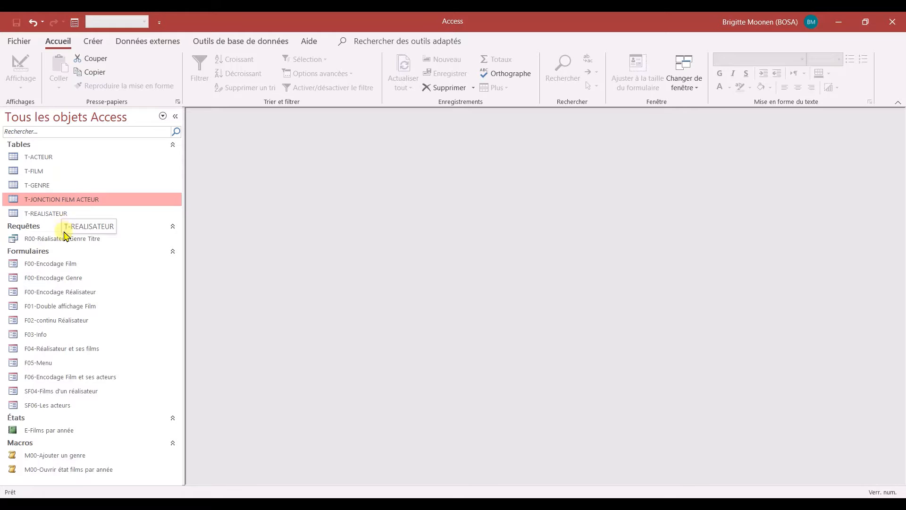
pyautogui.rightClick(82, 379)
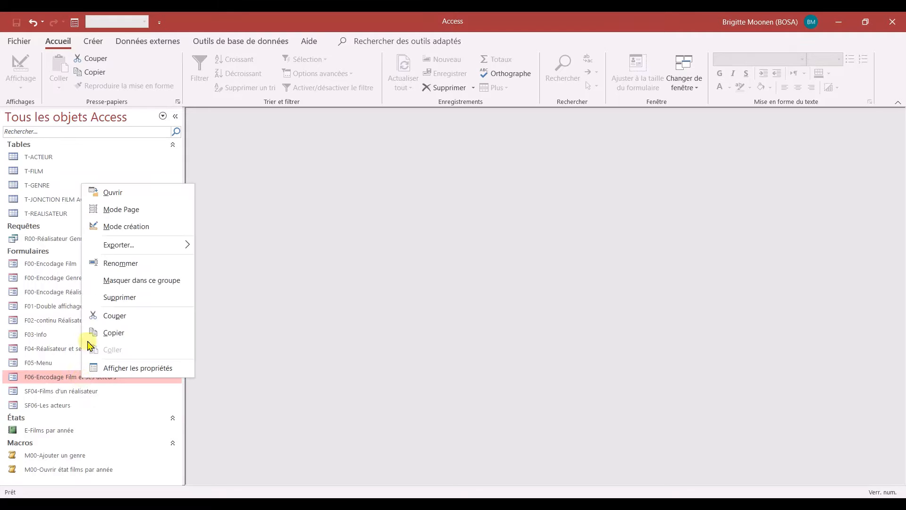
pyautogui.click(125, 227)
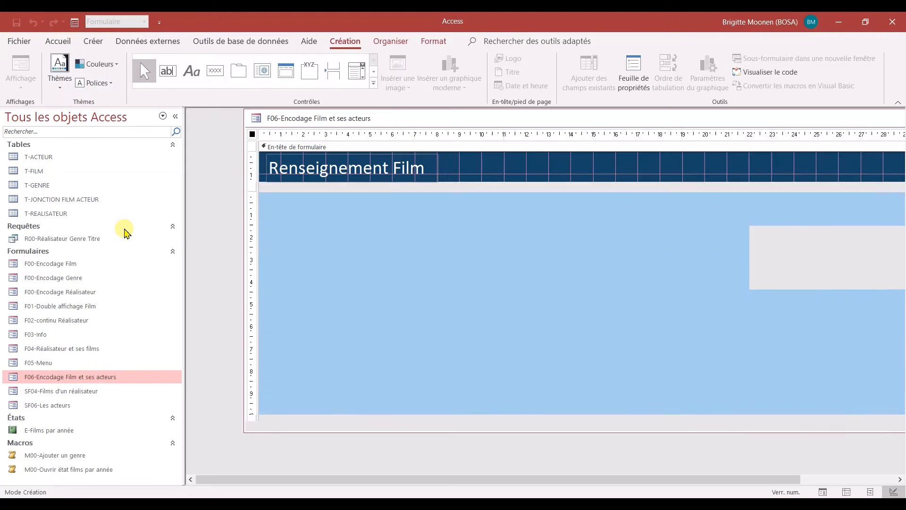
pyautogui.moveTo(513, 125); pyautogui.dragTo(454, 129)
pyautogui.click(175, 117)
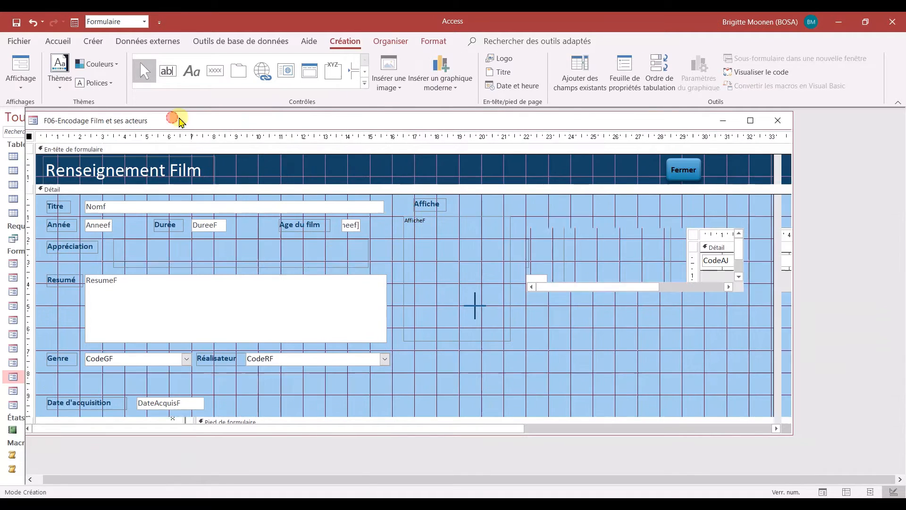
# Step: Enlarge the Les acteurs subform downward to about the level of the Date d'acquisition field
pyautogui.click(654, 288)
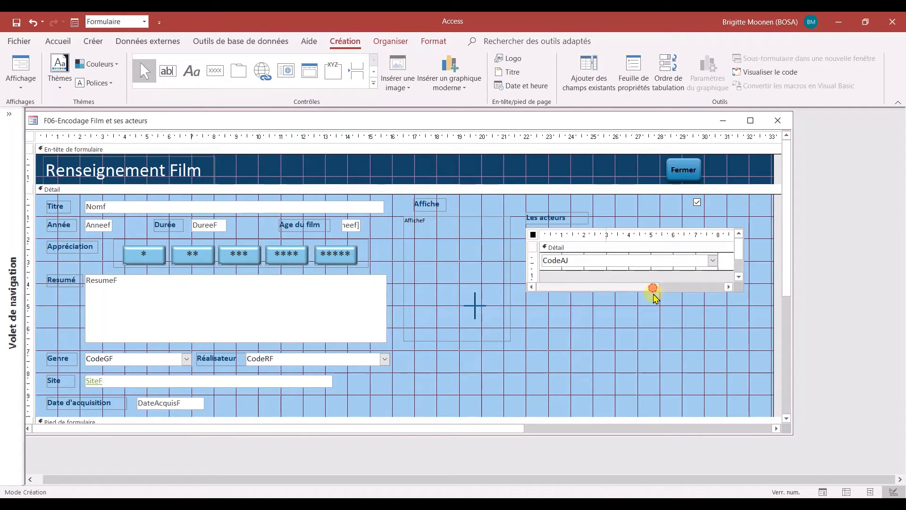
pyautogui.click(685, 295)
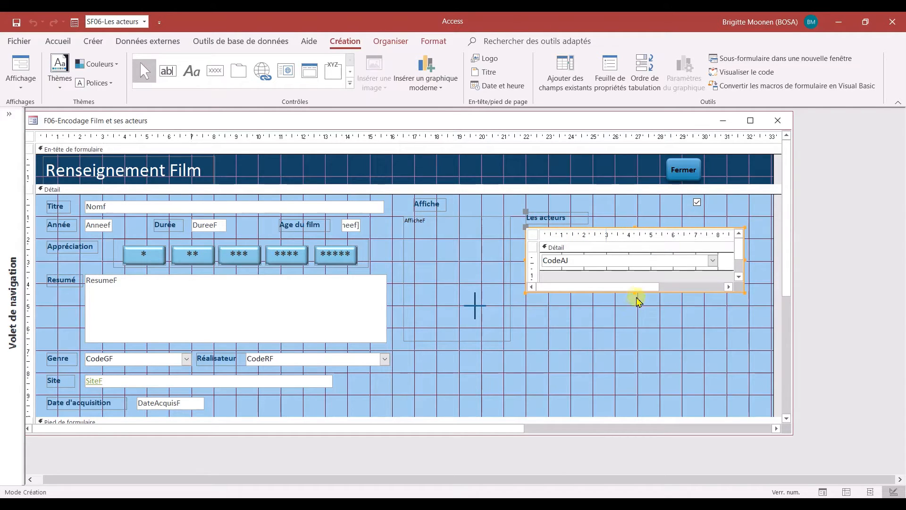
pyautogui.moveTo(636, 294); pyautogui.dragTo(633, 405)
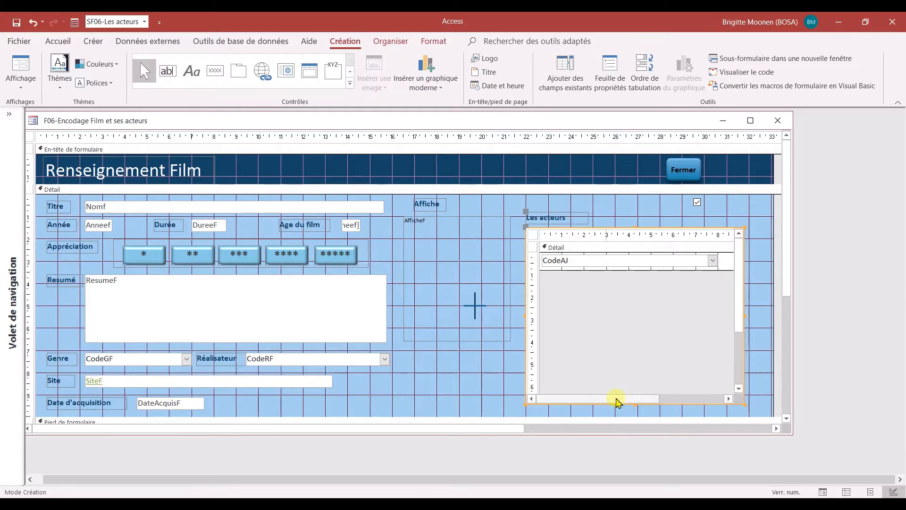
# Step: Display the film form in form view and look up the film Titanic to check its list of actors
pyautogui.click(20, 66)
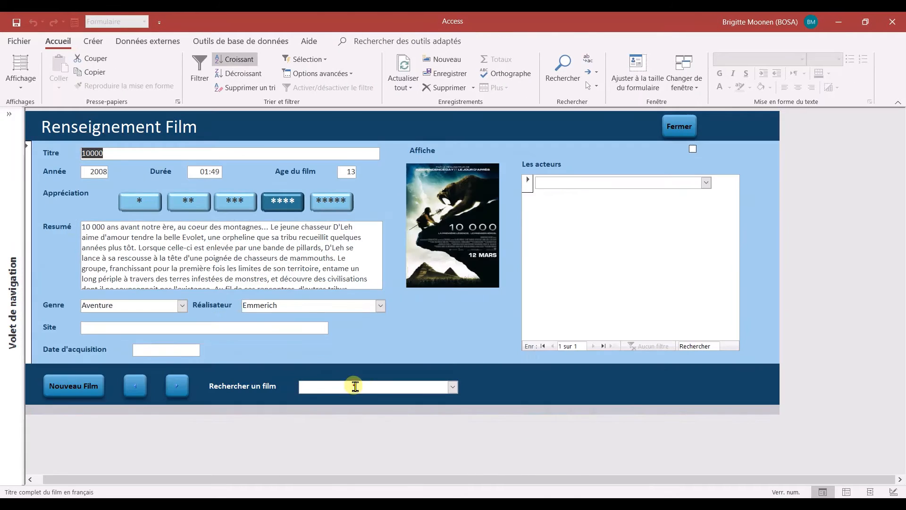
pyautogui.click(355, 387)
pyautogui.write('titanic')
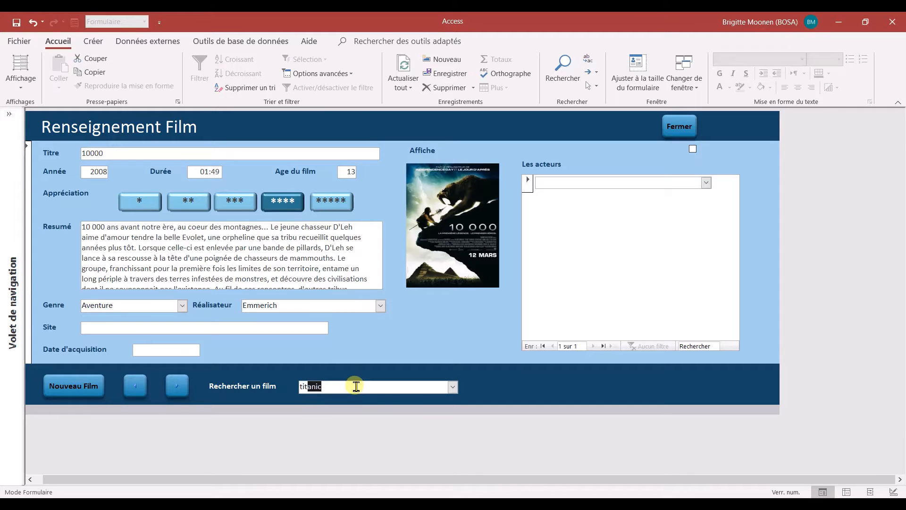
pyautogui.press('Return')
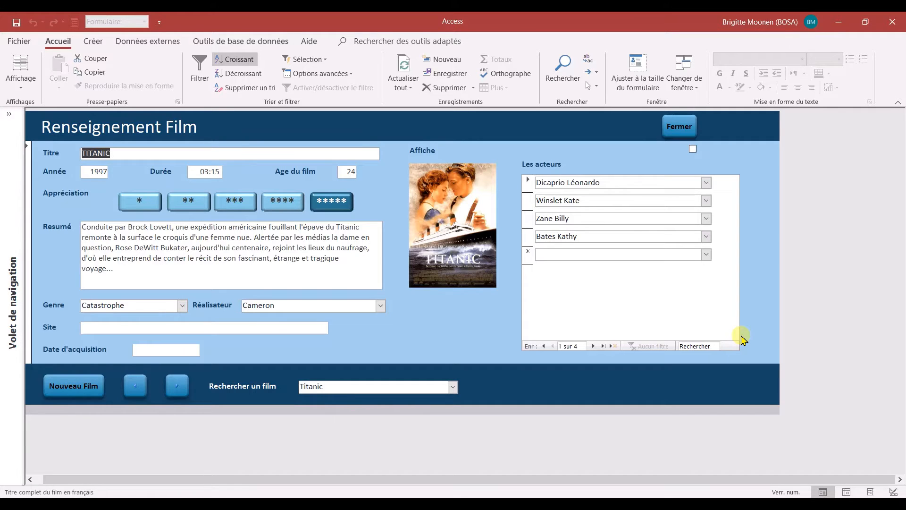
# Step: Return the film form to design view and examine the data source of the form inside the Les acteurs subform
pyautogui.click(20, 90)
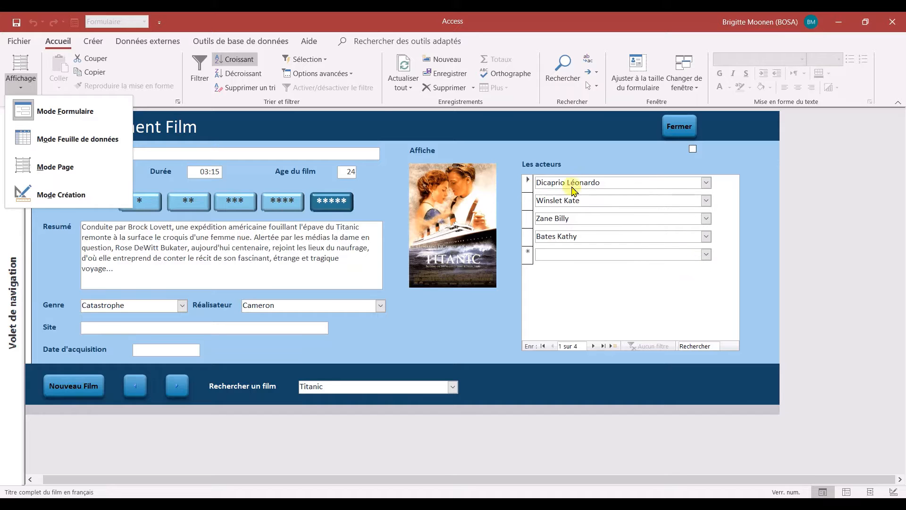
pyautogui.click(92, 191)
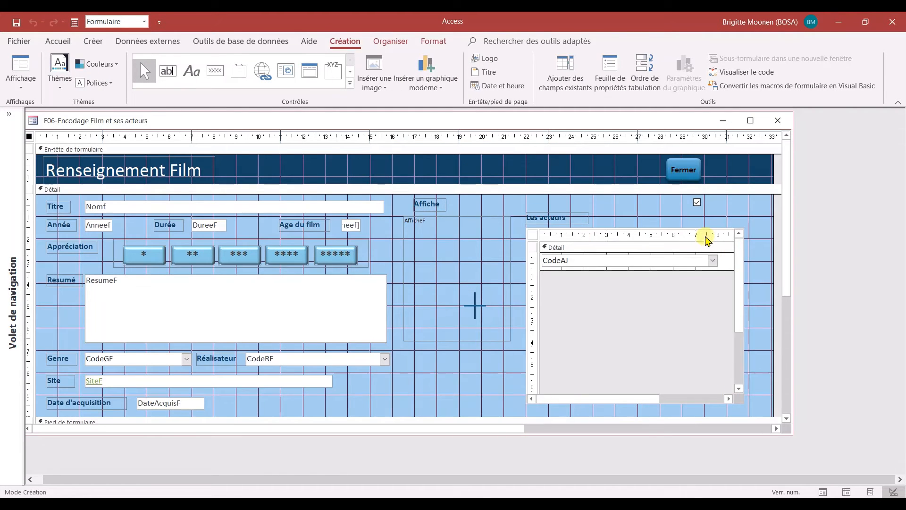
pyautogui.click(534, 234)
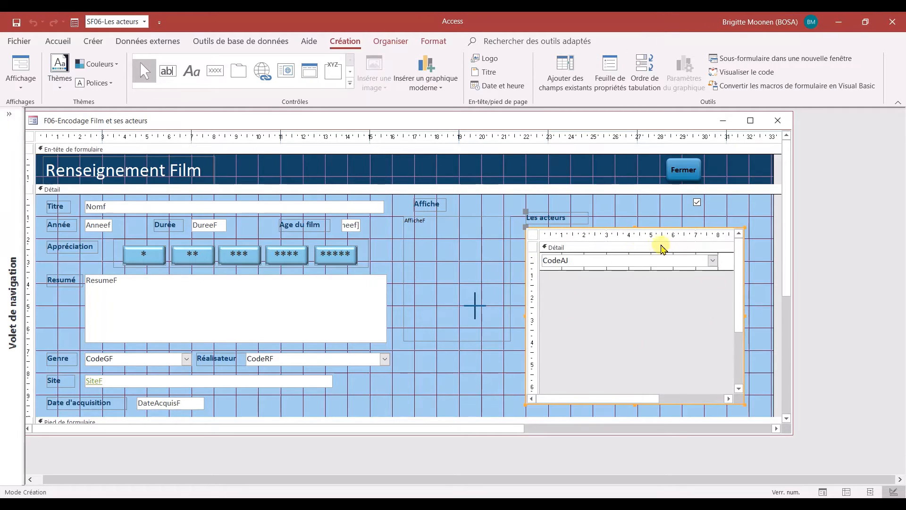
pyautogui.doubleClick(534, 235)
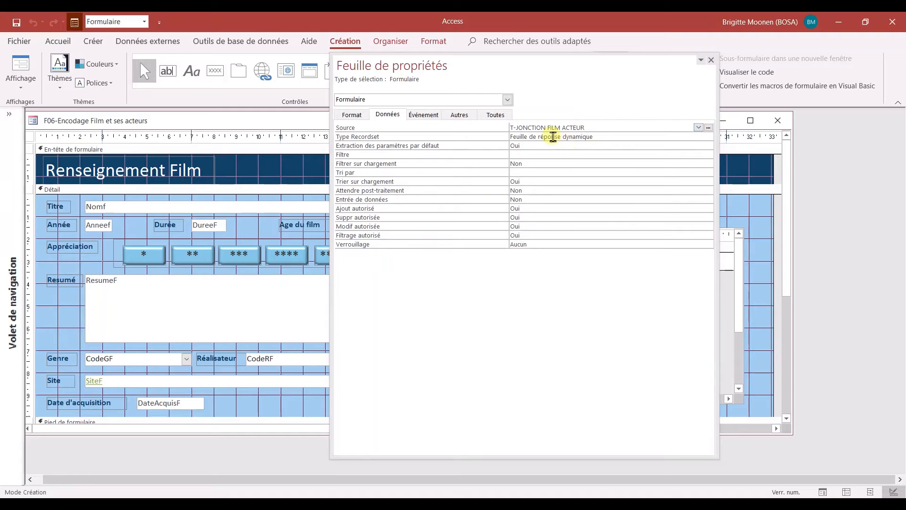
pyautogui.click(710, 58)
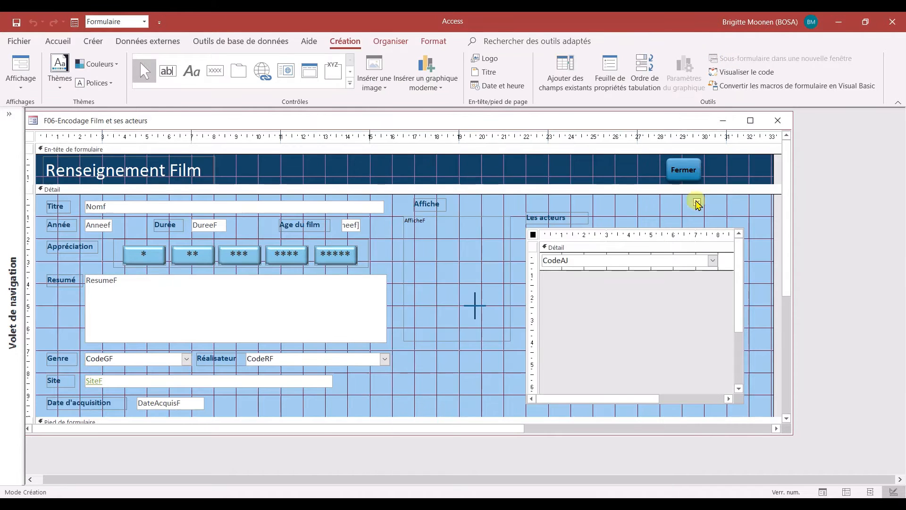
# Step: Examine the Champs pères and Champs fils link properties of the SF06-Les acteurs subform control
pyautogui.click(670, 230)
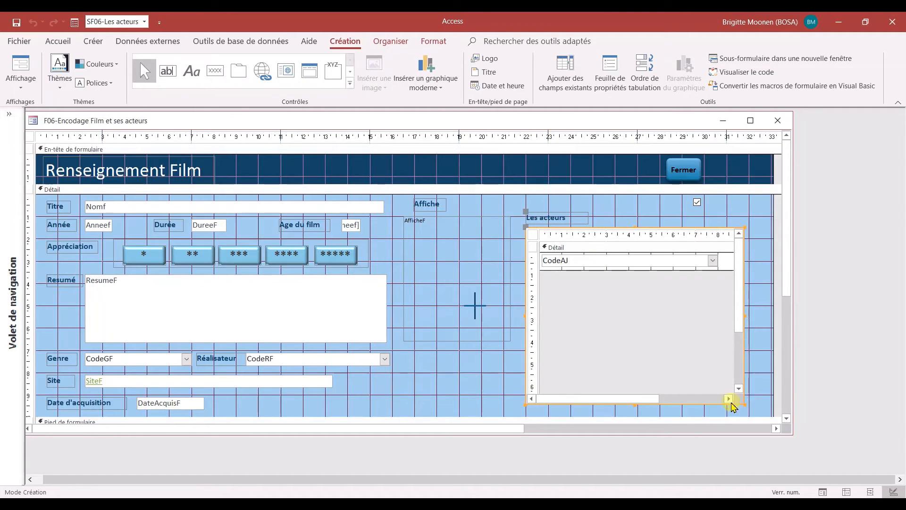
pyautogui.doubleClick(618, 228)
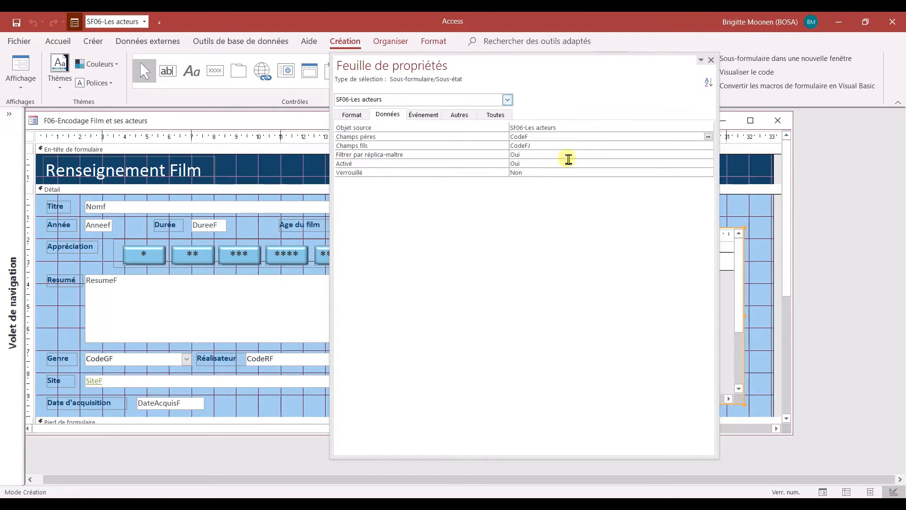
pyautogui.click(545, 137)
pyautogui.click(545, 146)
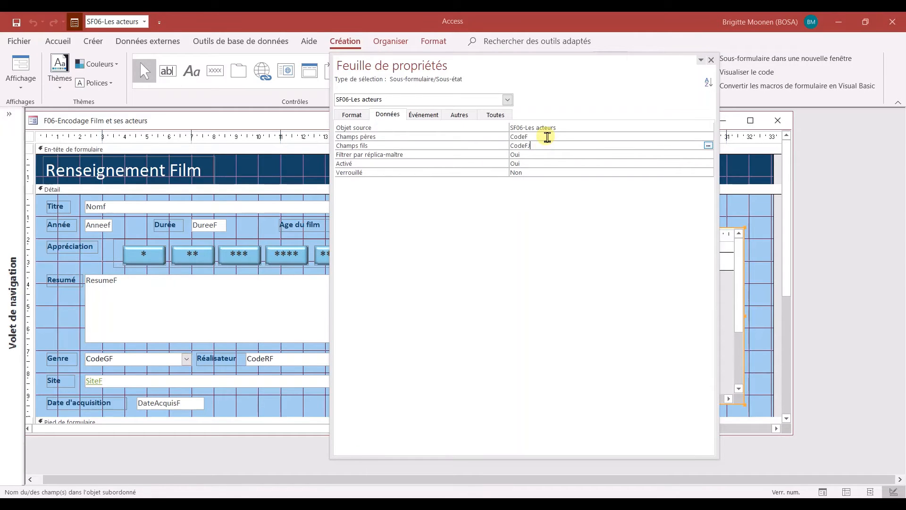
pyautogui.click(546, 137)
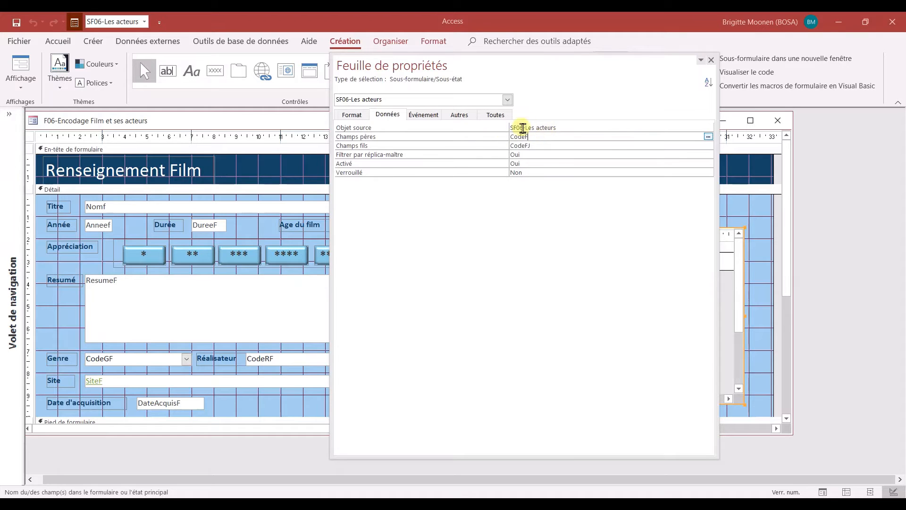
pyautogui.click(544, 146)
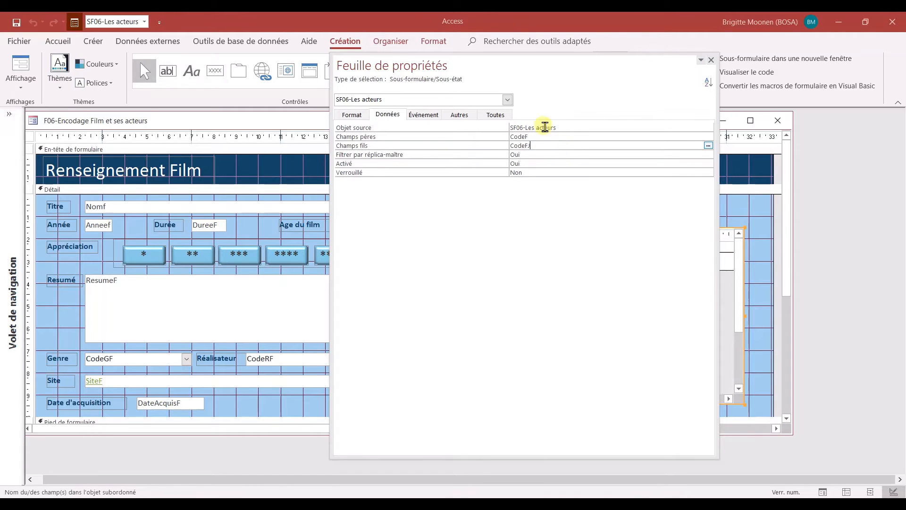
pyautogui.click(711, 60)
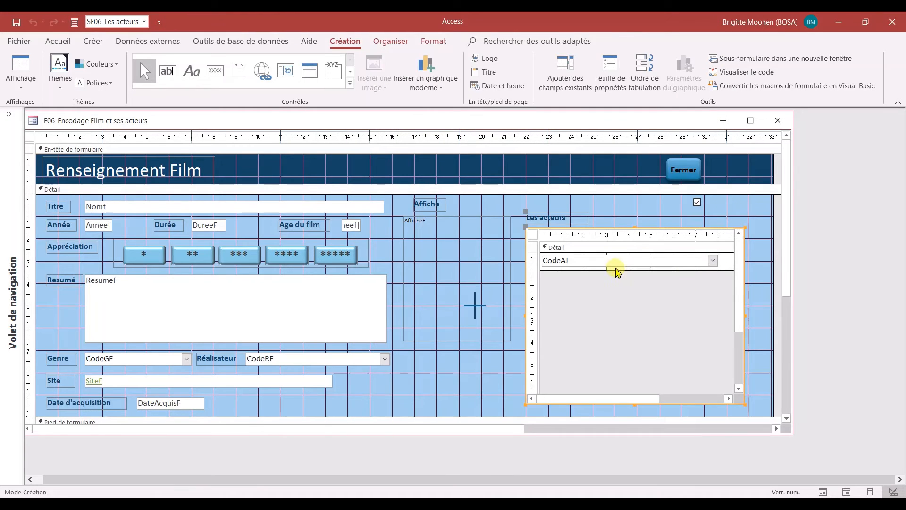
# Step: Fill the Détail section of the Les acteurs subform with the light blue theme colour matching the main form
pyautogui.click(727, 265)
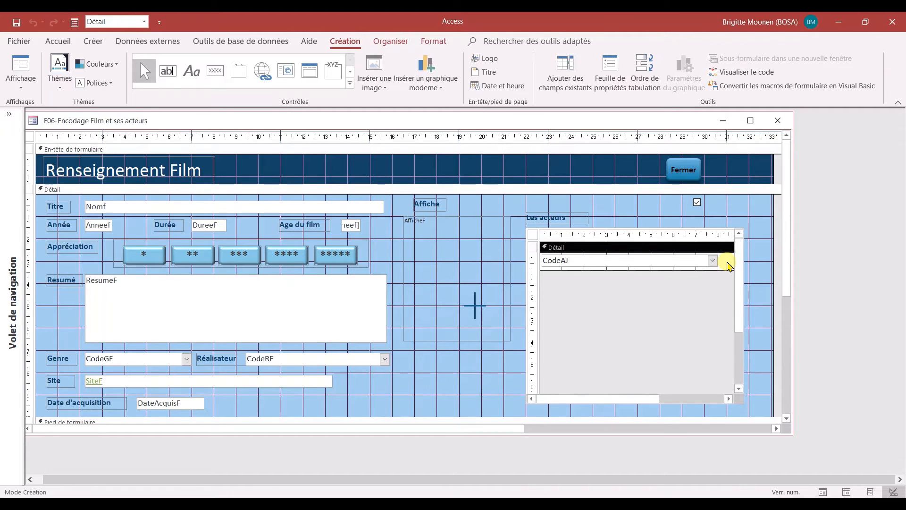
pyautogui.click(439, 44)
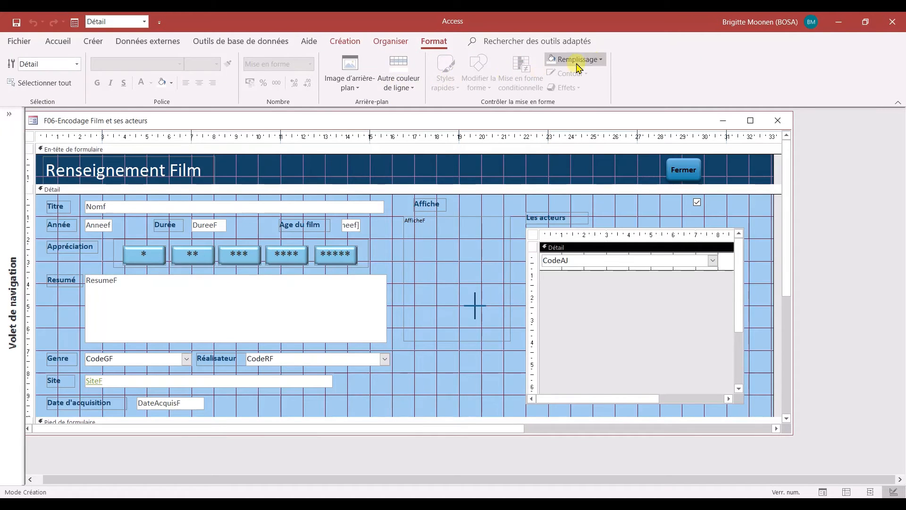
pyautogui.click(600, 60)
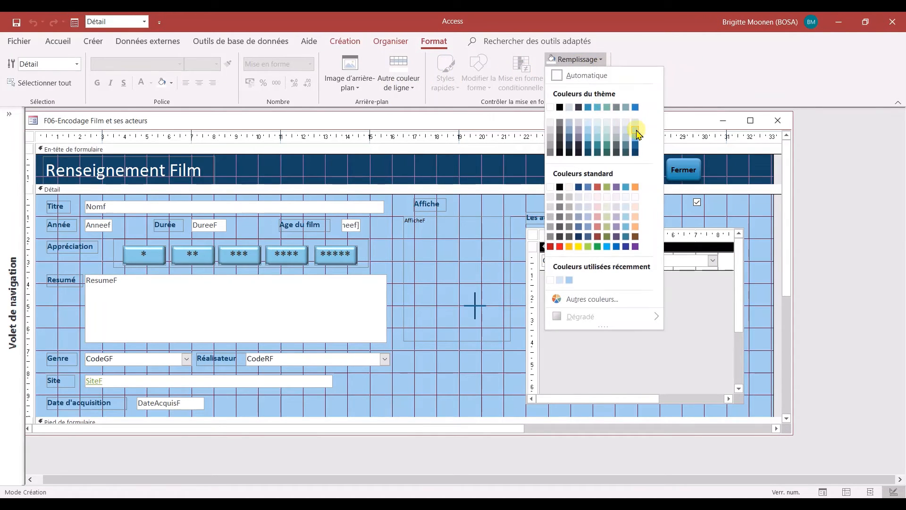
pyautogui.click(637, 133)
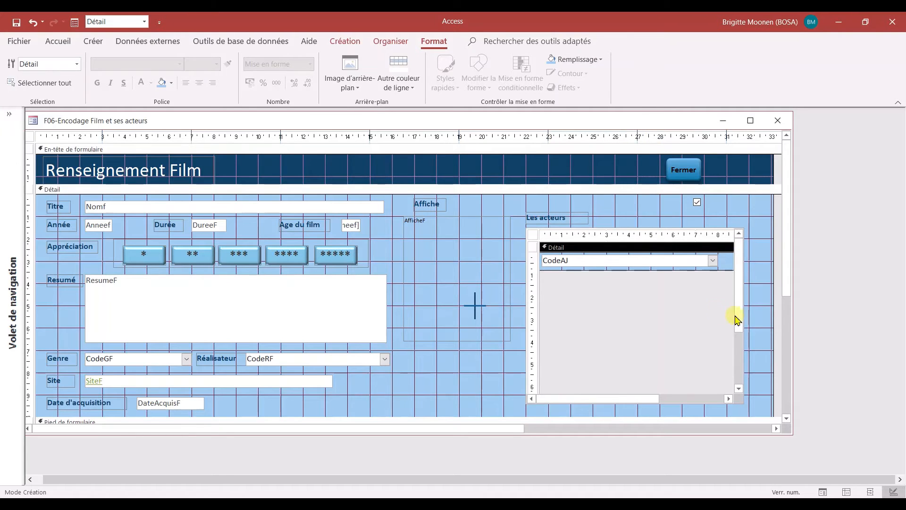
# Step: Fill the CodeAJ combo box in the subform with the same recently used light blue
pyautogui.click(680, 261)
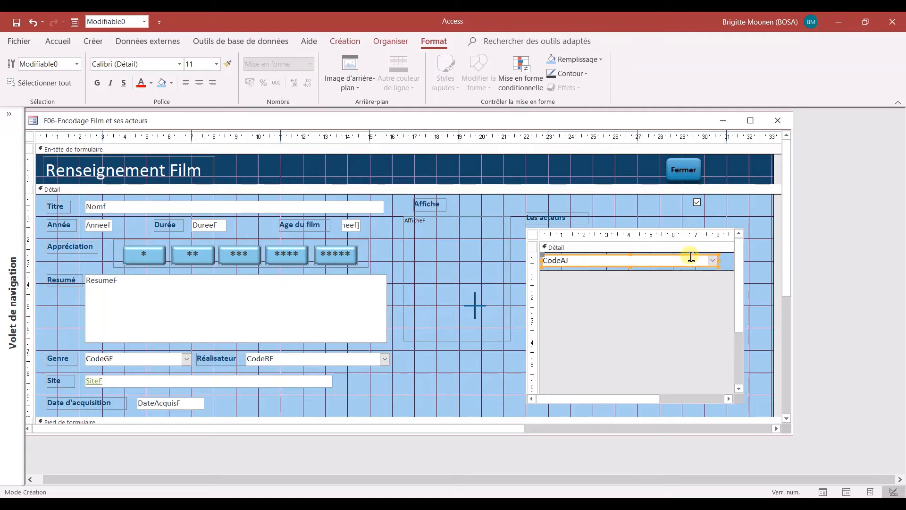
pyautogui.click(601, 60)
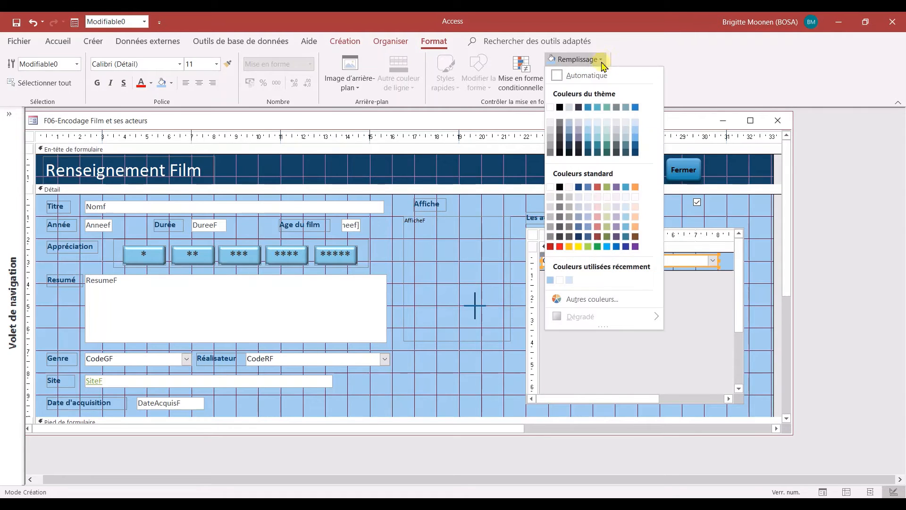
pyautogui.click(549, 282)
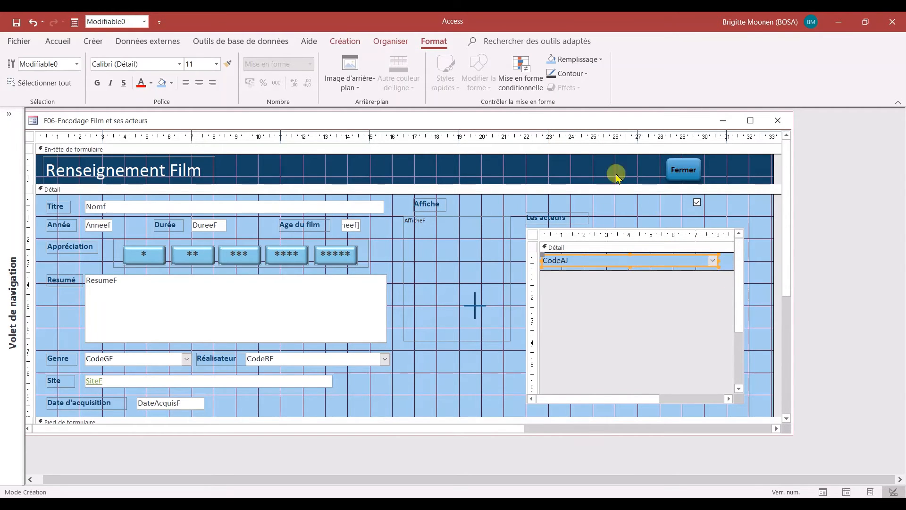
pyautogui.click(602, 60)
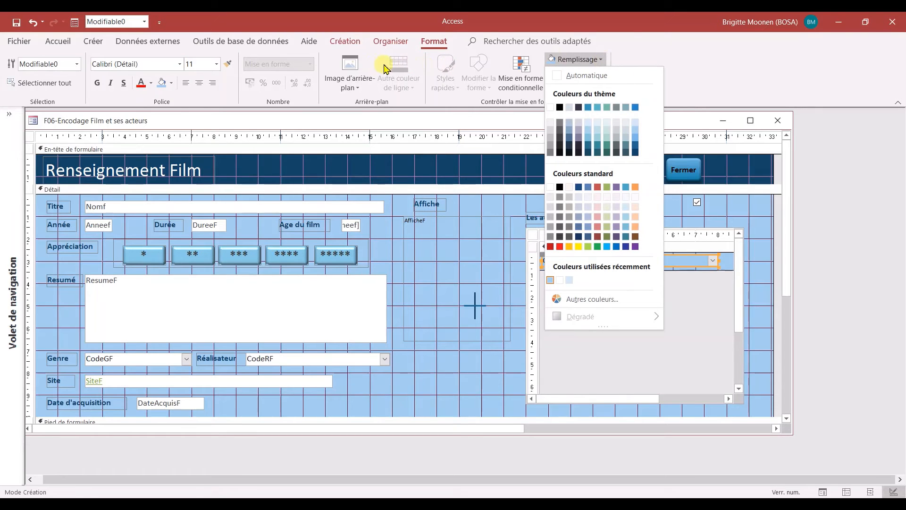
pyautogui.click(721, 302)
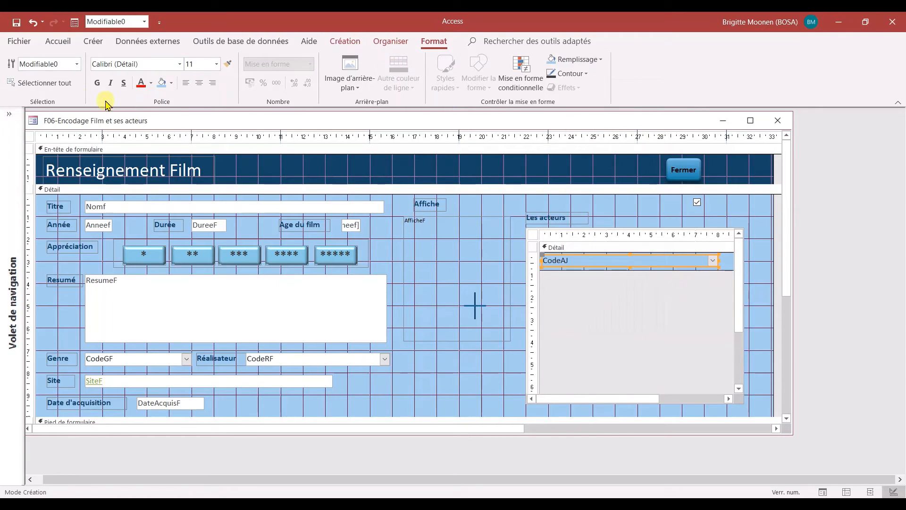
# Step: Display the film form in form view to check the new colours of the Les acteurs subform
pyautogui.click(18, 41)
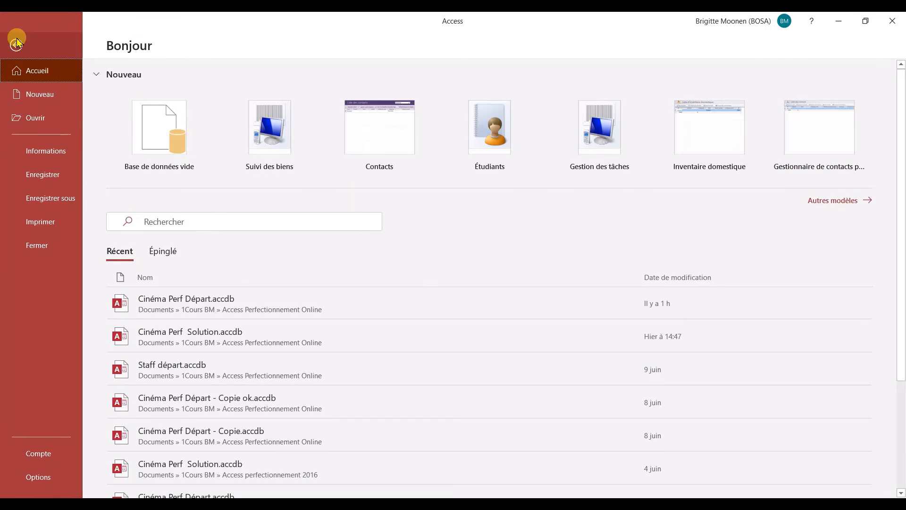
pyautogui.click(16, 43)
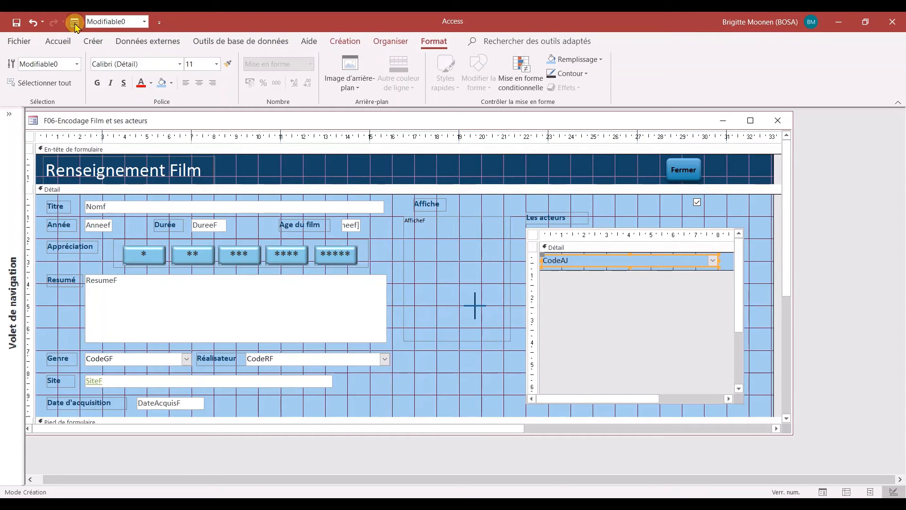
pyautogui.click(345, 41)
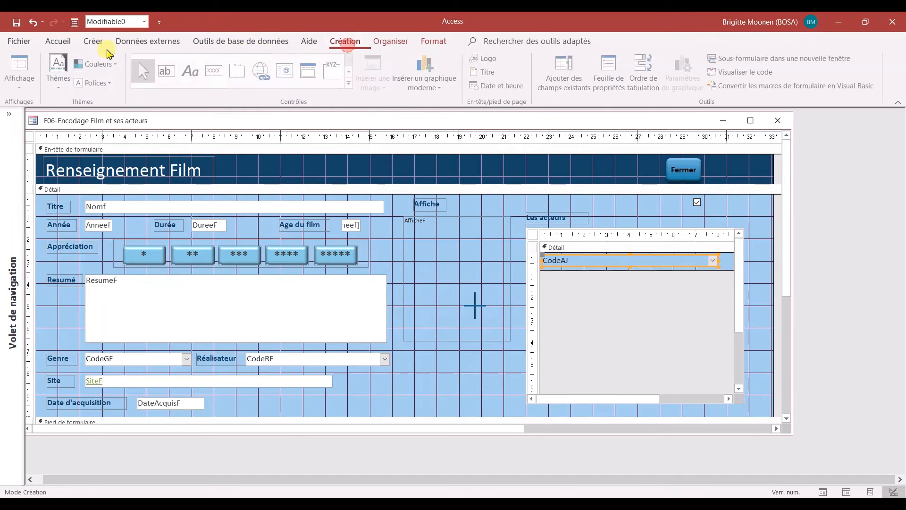
pyautogui.click(18, 66)
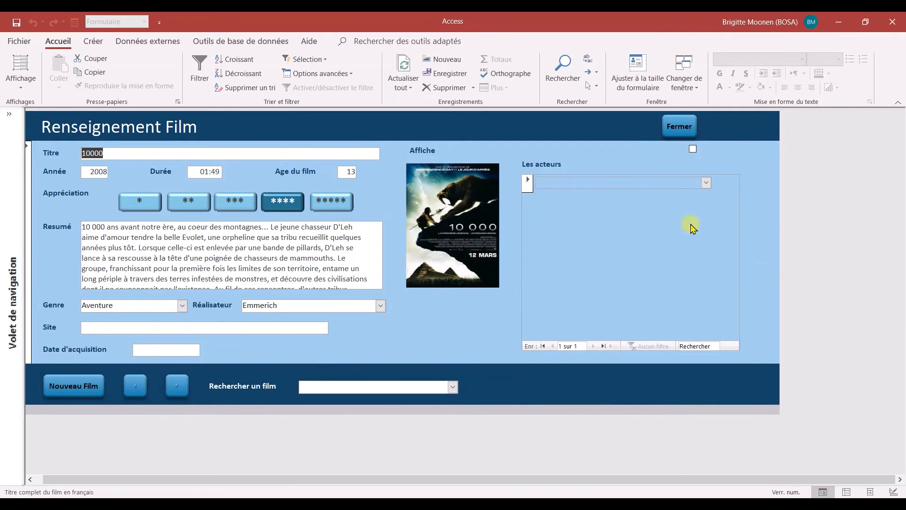
# Step: Look up the film Titanic in the film form to view its actors list
pyautogui.click(367, 390)
pyautogui.write('t')
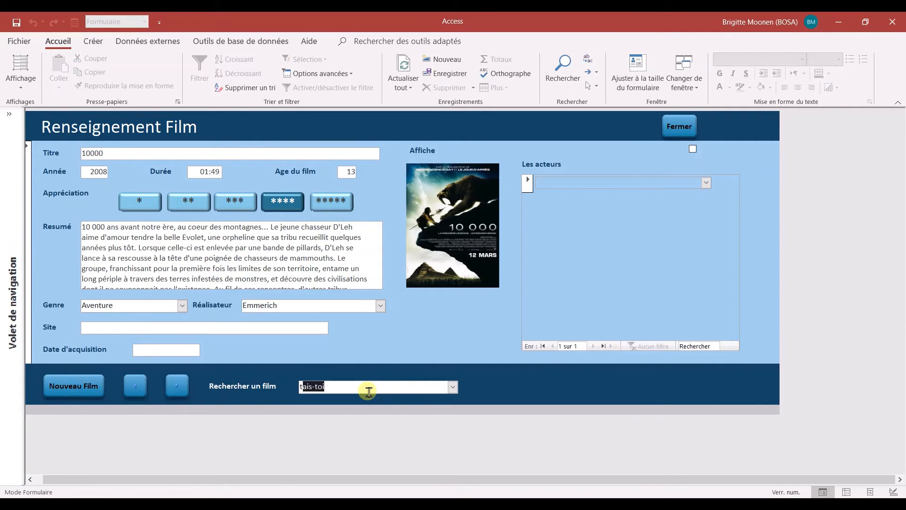
pyautogui.write('itanic')
pyautogui.press('Return')
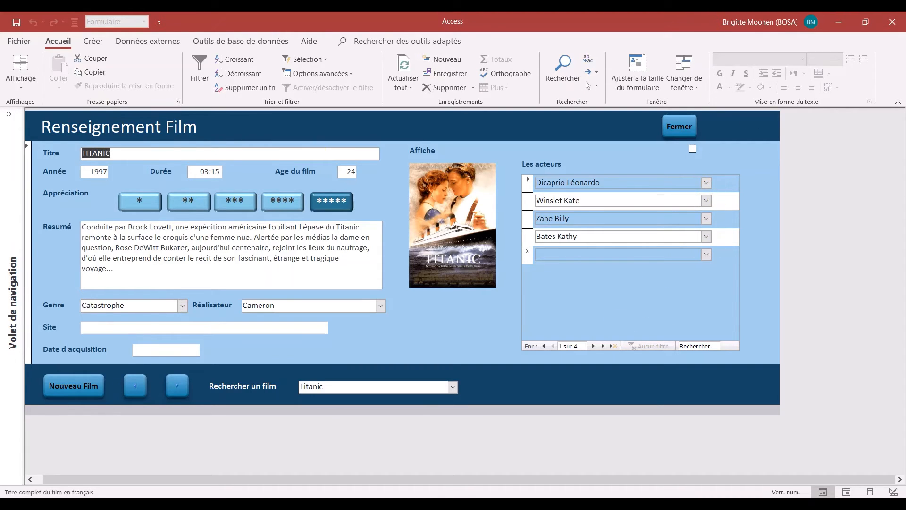
# Step: In design view, set the alternate row colour of the Les acteurs subform's Détail section to the recently used very light blue
pyautogui.click(20, 80)
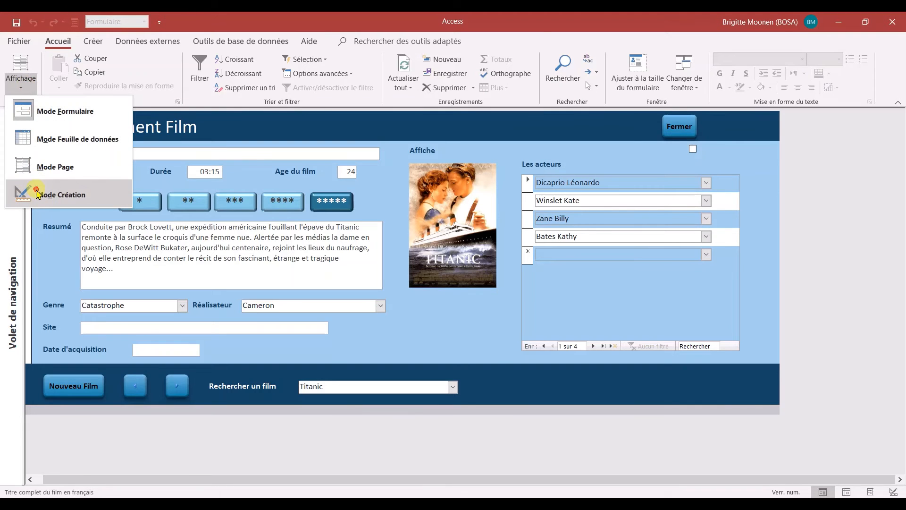
pyautogui.click(24, 191)
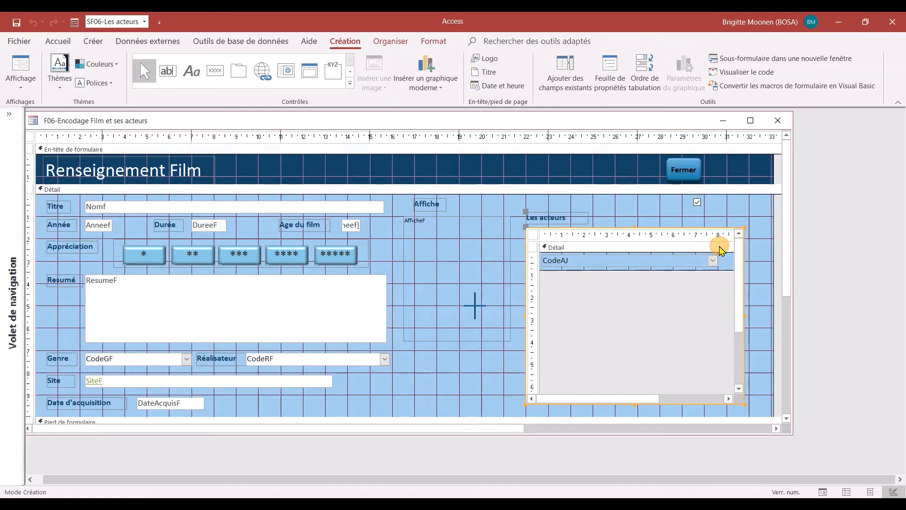
pyautogui.click(718, 246)
pyautogui.click(434, 42)
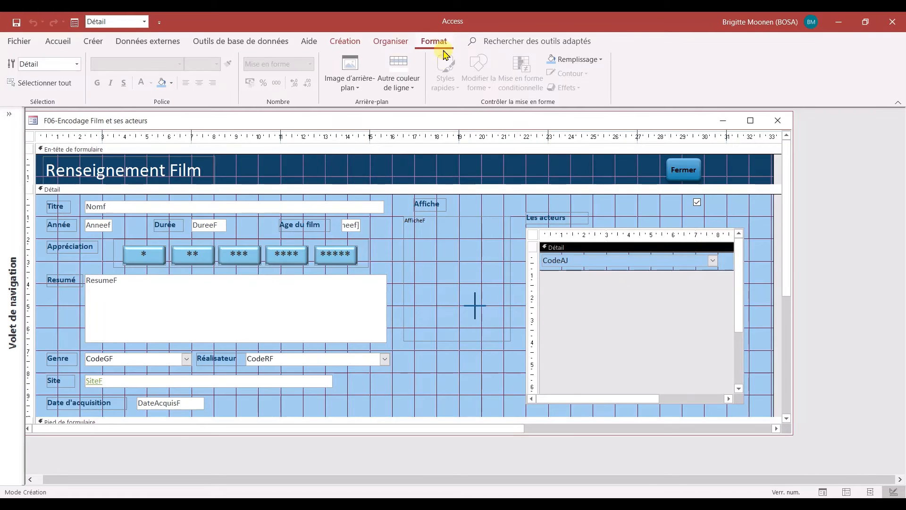
pyautogui.click(410, 87)
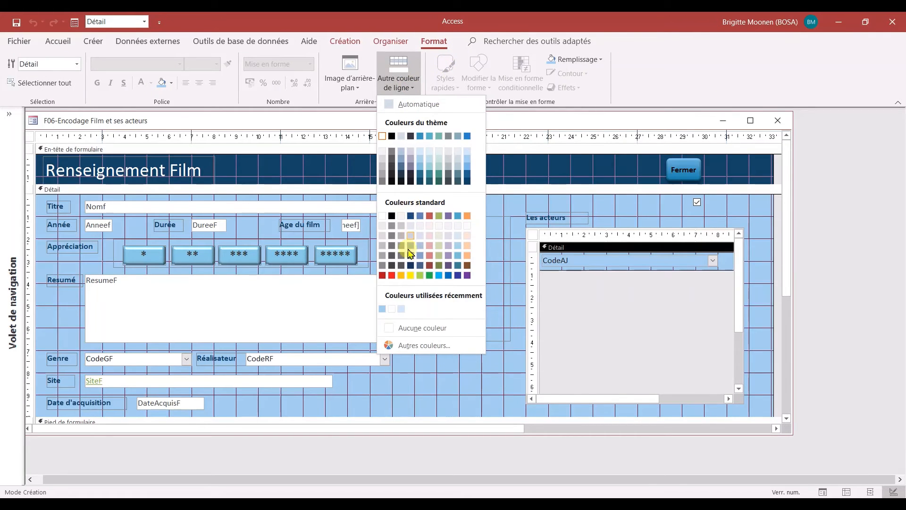
pyautogui.click(402, 309)
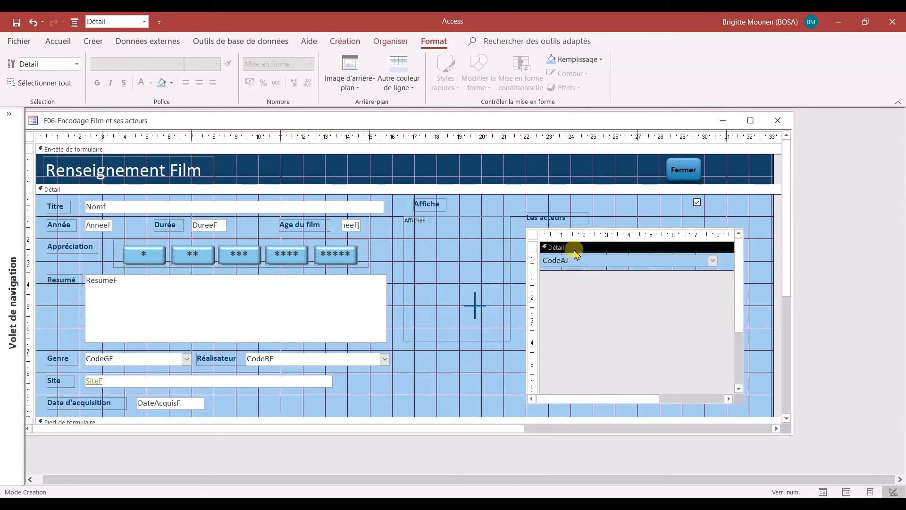
# Step: In the Les acteurs subform's form properties, set Style bordure to Aucun and both Afficher sélecteur and Boutons de déplacement to Non
pyautogui.click(534, 235)
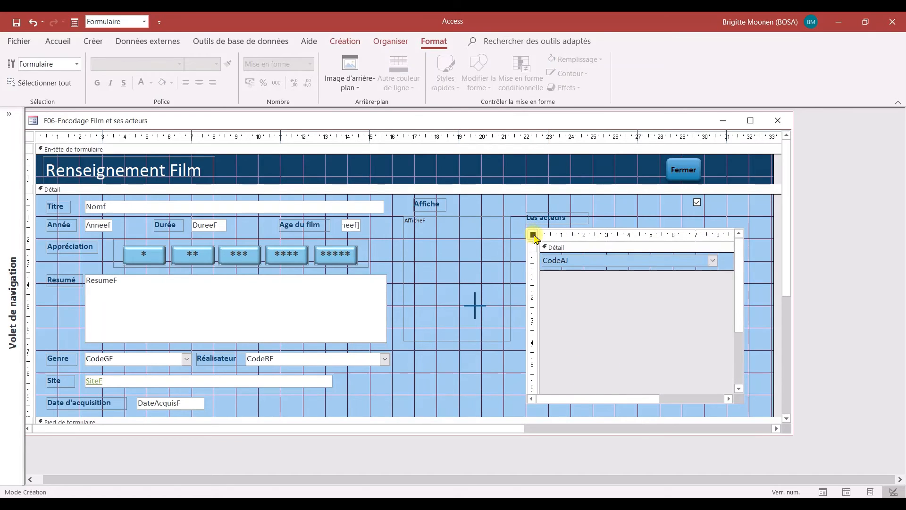
pyautogui.doubleClick(533, 234)
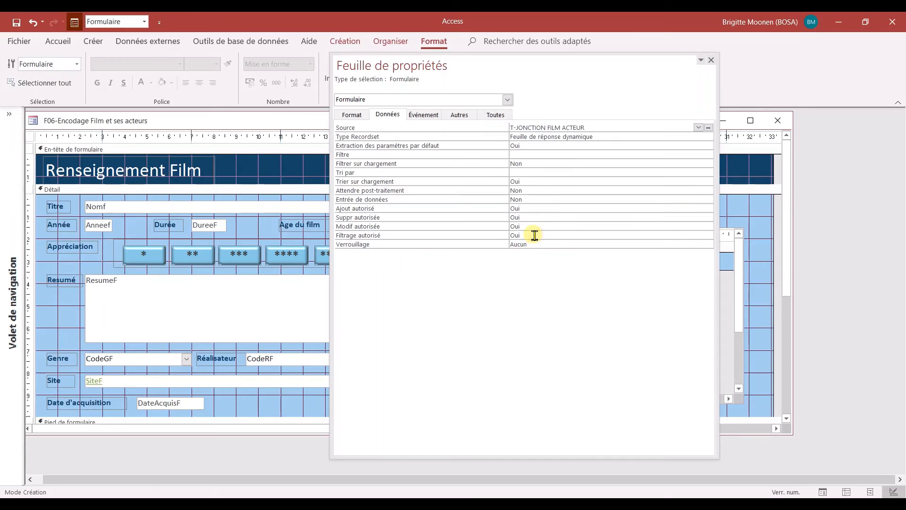
pyautogui.click(351, 114)
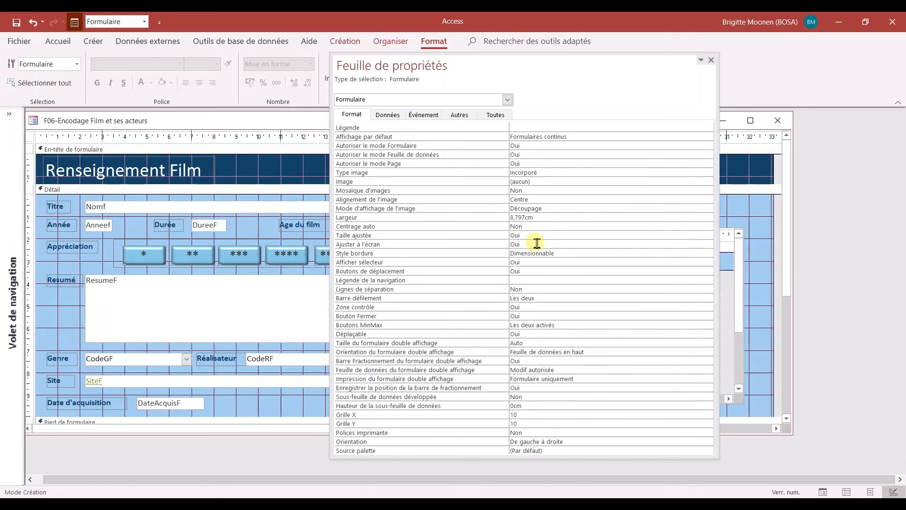
pyautogui.doubleClick(570, 254)
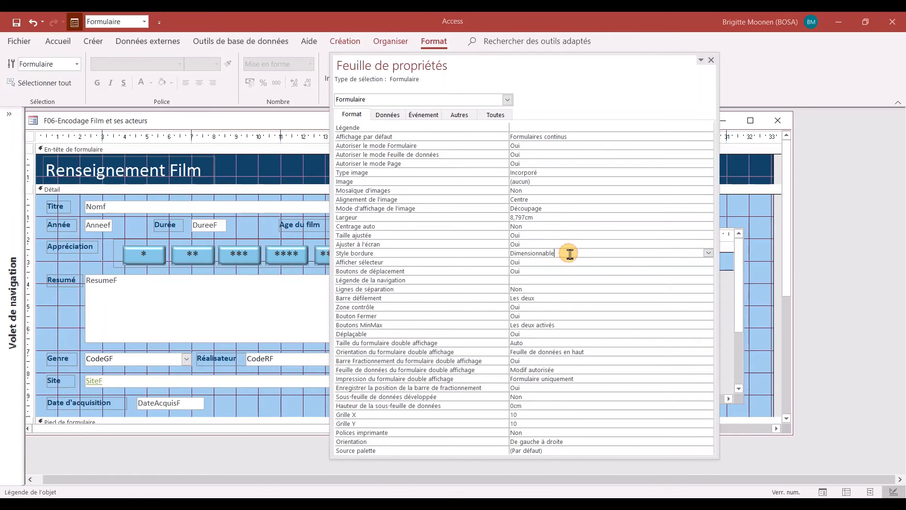
pyautogui.doubleClick(571, 254)
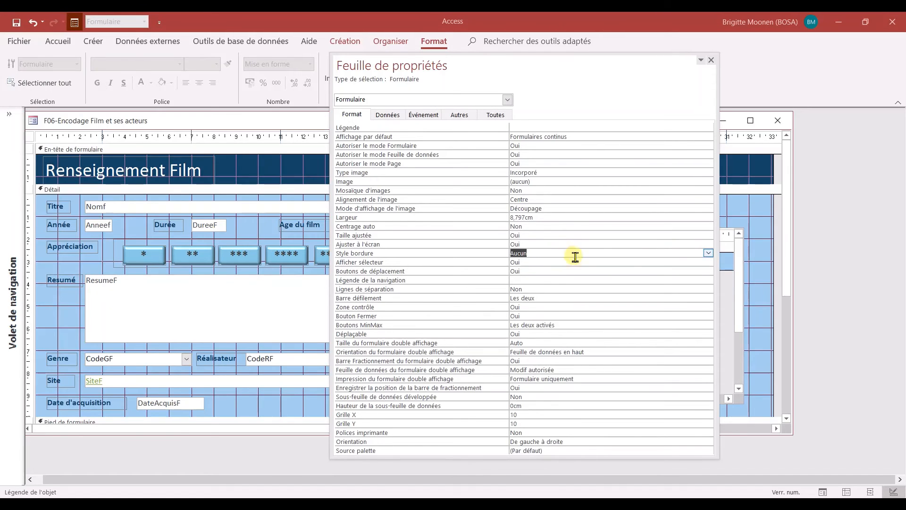
pyautogui.doubleClick(544, 263)
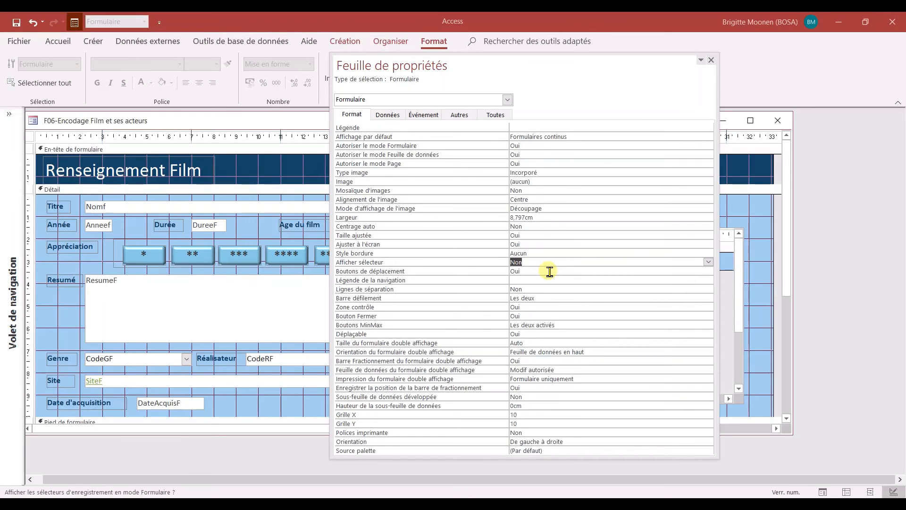
pyautogui.doubleClick(550, 271)
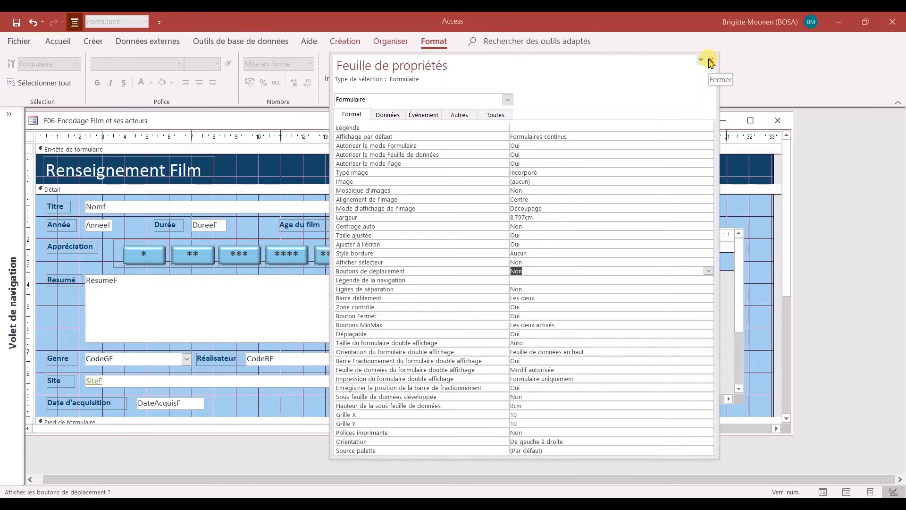
pyautogui.click(711, 62)
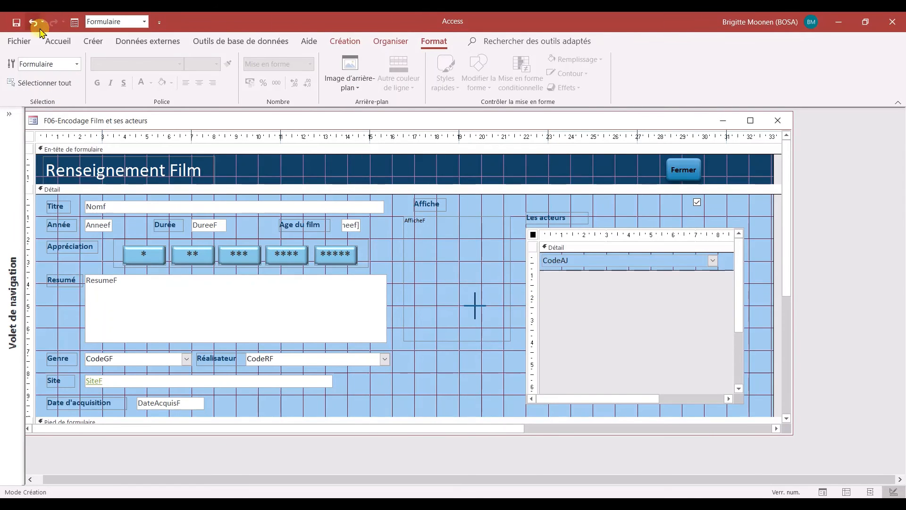
# Step: Display the film form in form view and look up Titanic to check the subform's new appearance
pyautogui.click(345, 41)
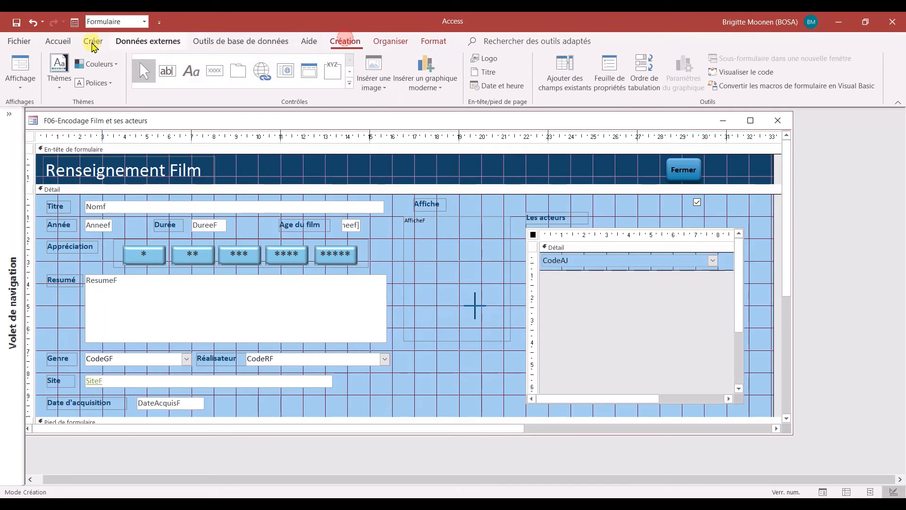
pyautogui.click(16, 66)
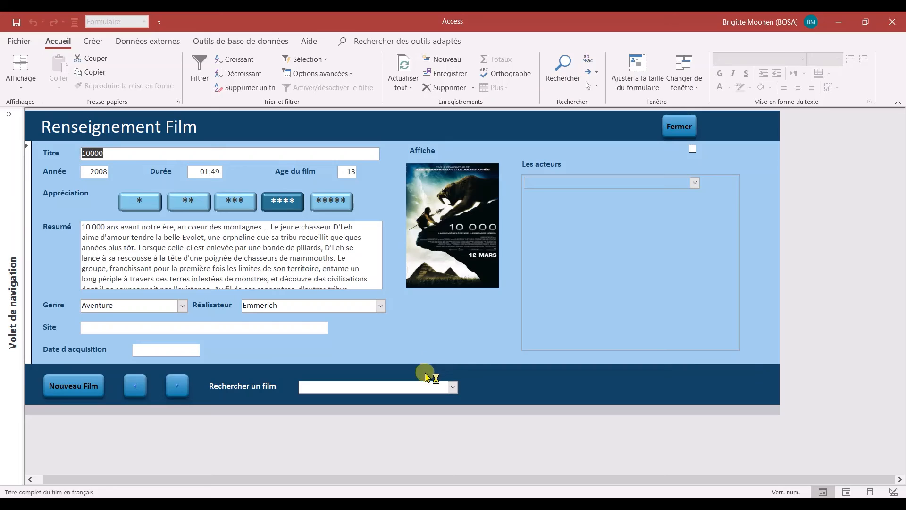
pyautogui.click(418, 385)
pyautogui.write('titanic')
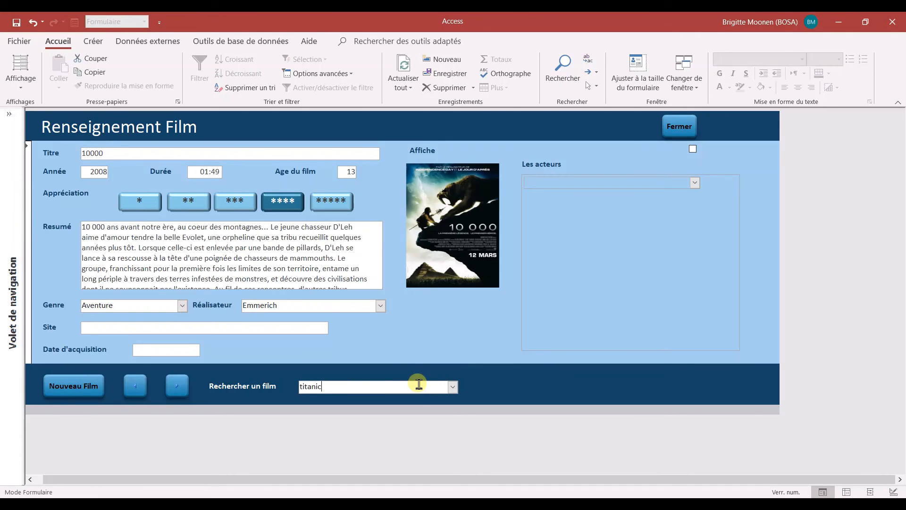
pyautogui.press('Return')
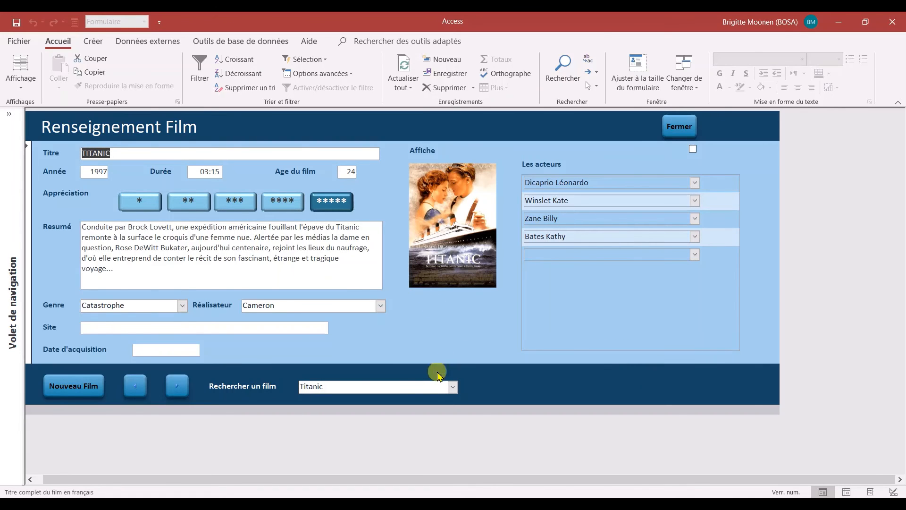
# Step: Look up the film Roméo et Juliette and add Dicaprio Léonardo as its first actor
pyautogui.doubleClick(333, 384)
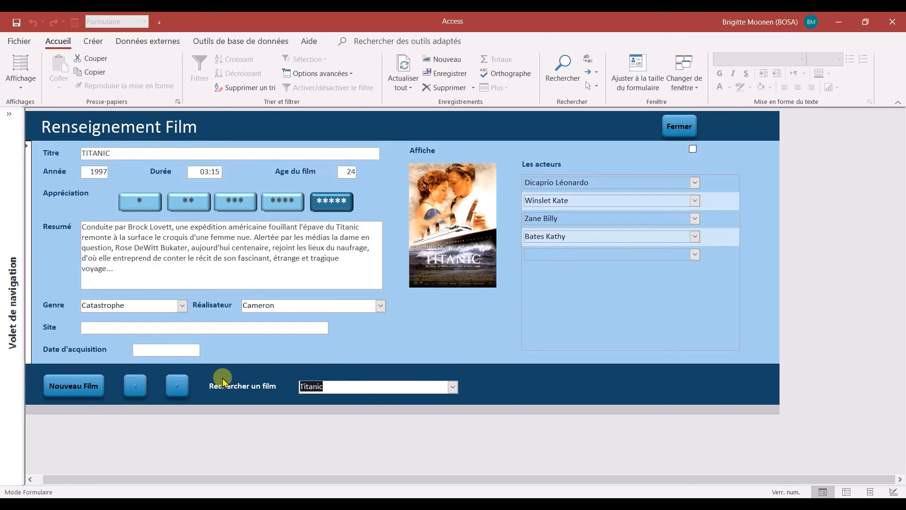
pyautogui.write('Roméo et Juliette')
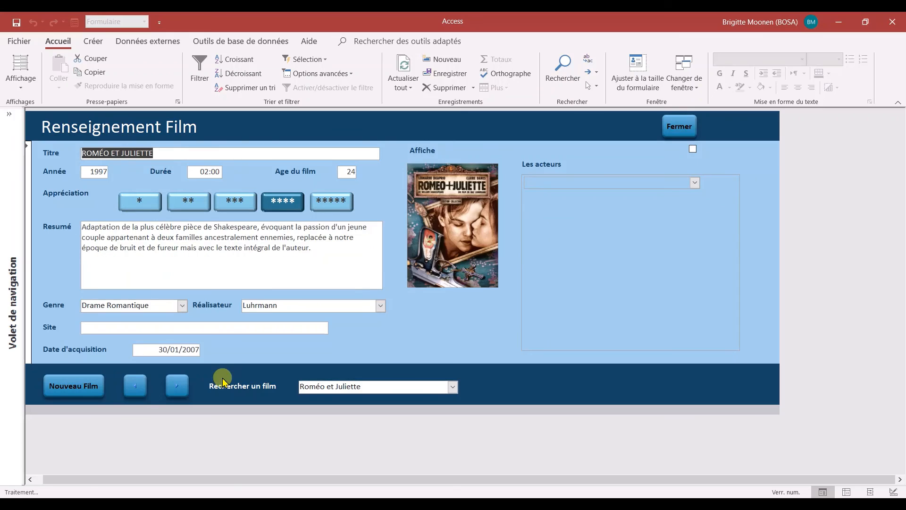
pyautogui.click(696, 182)
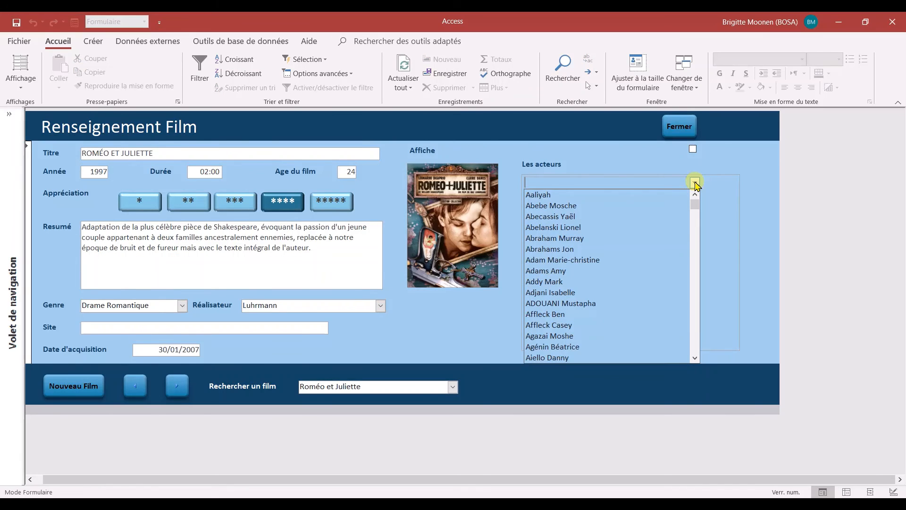
pyautogui.write('diaz Cameron')
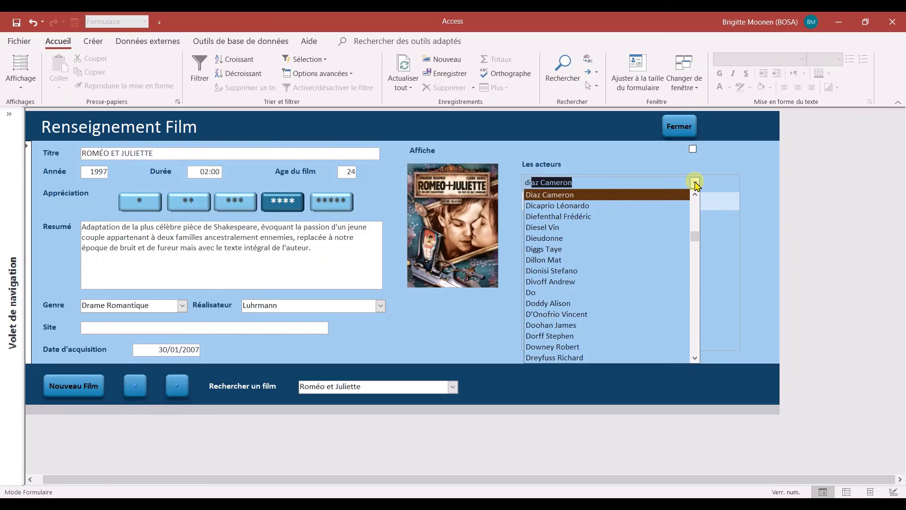
pyautogui.click(637, 205)
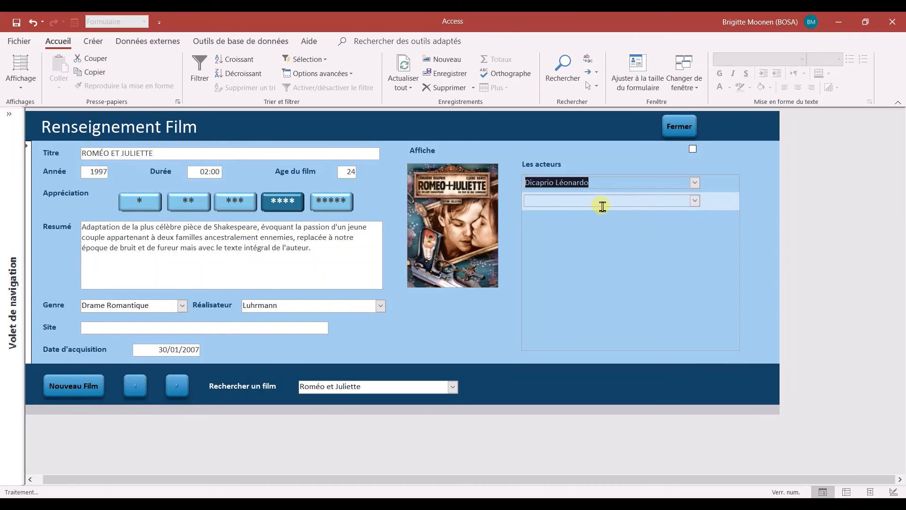
# Step: Add Danes Claire as the second actor of Roméo et Juliette and close the film form
pyautogui.click(603, 205)
pyautogui.write('d')
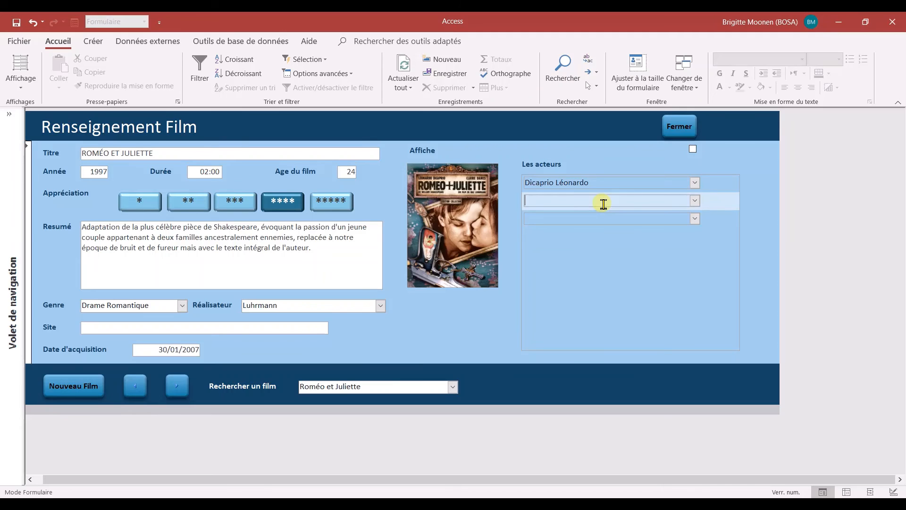
pyautogui.click(696, 201)
pyautogui.write('dafoe Willem')
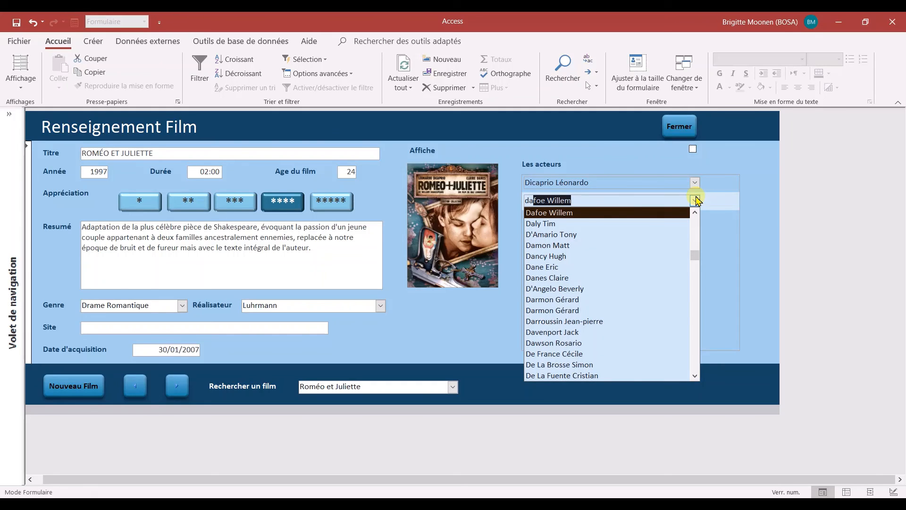
pyautogui.click(609, 280)
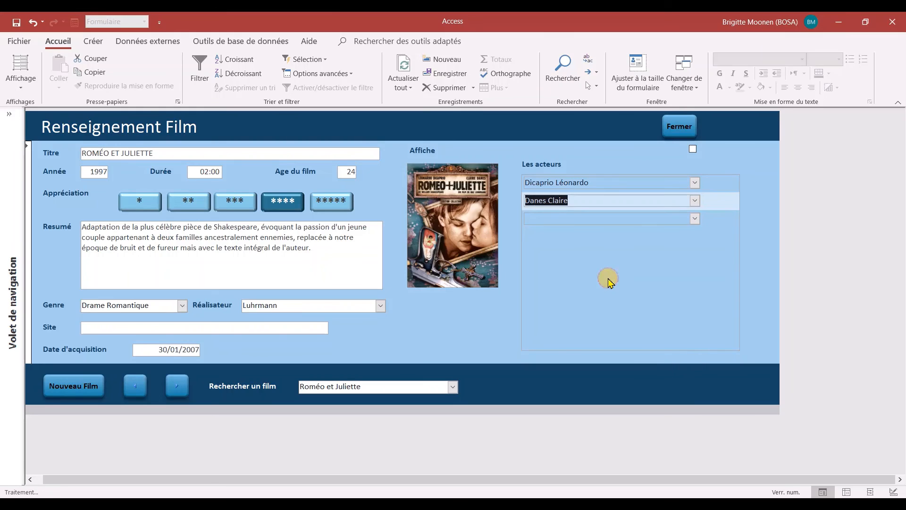
pyautogui.click(680, 126)
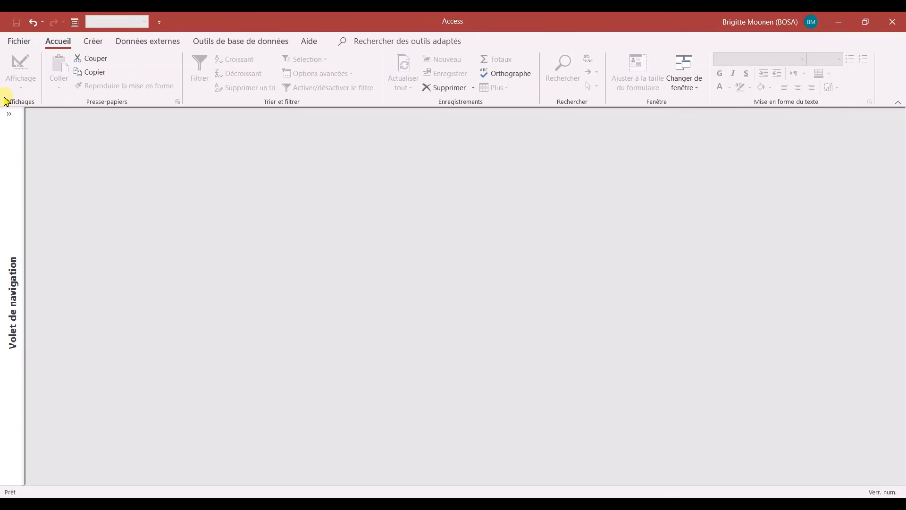
# Step: Open the T-JONCTION FILM ACTEUR table and examine the film and actor codes of its last two records
pyautogui.click(9, 114)
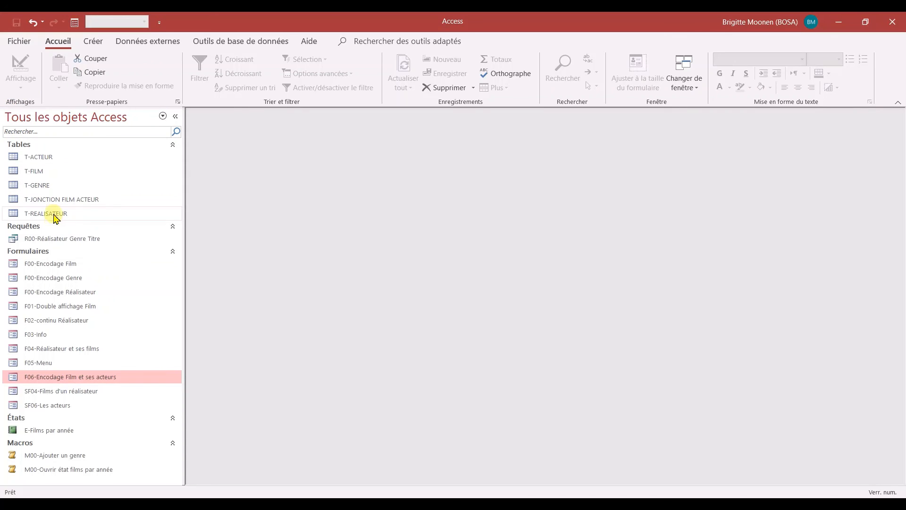
pyautogui.doubleClick(54, 199)
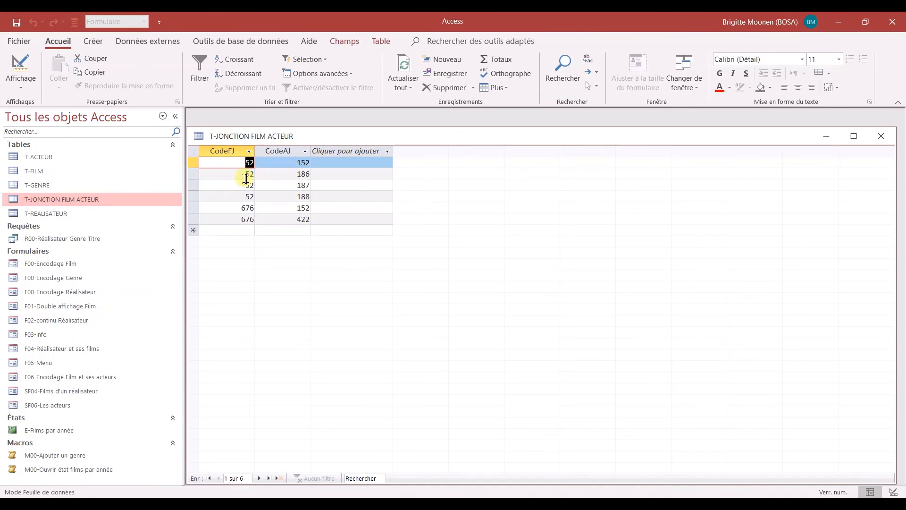
pyautogui.click(228, 208)
pyautogui.click(226, 222)
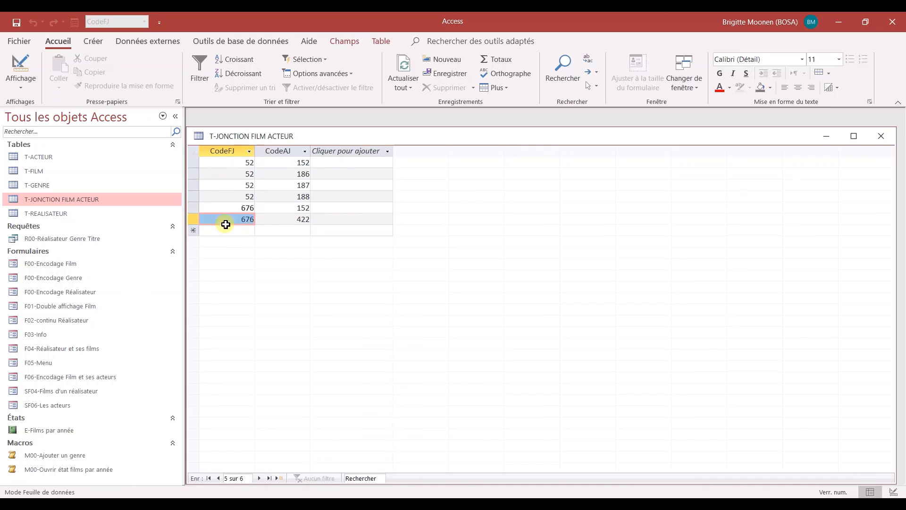
pyautogui.click(227, 221)
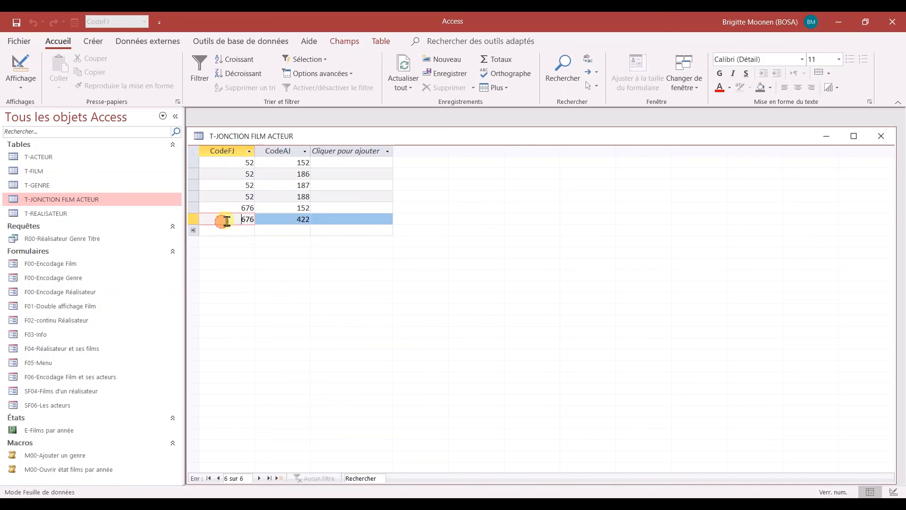
pyautogui.click(289, 206)
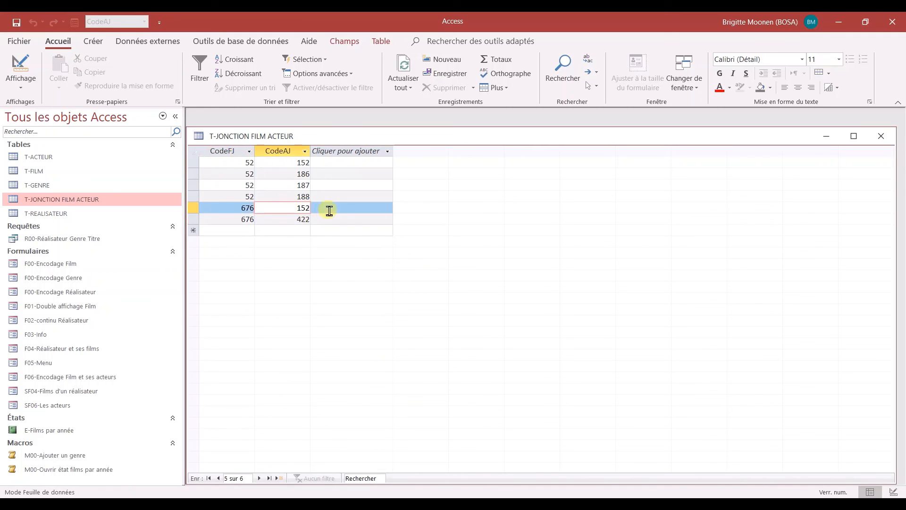
pyautogui.click(292, 221)
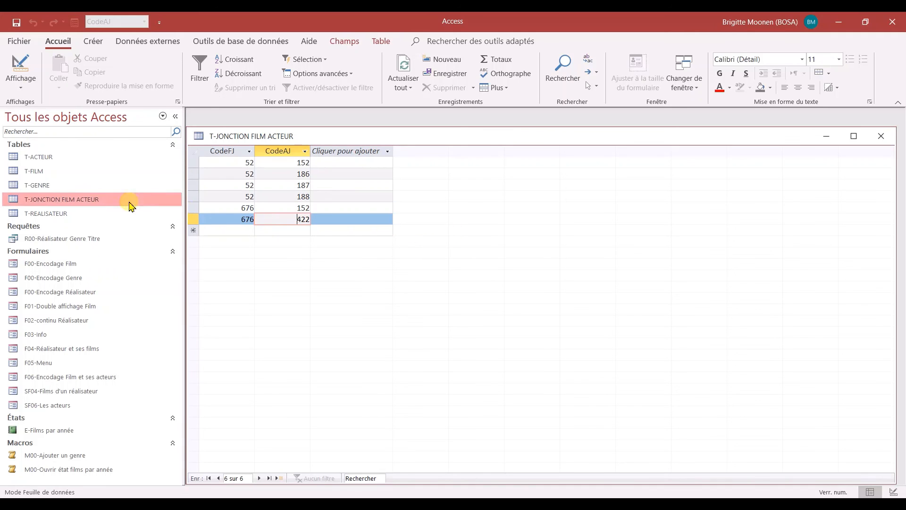
# Step: Open the T-ACTEUR table, search for actor code 422, and close both open tables
pyautogui.doubleClick(83, 156)
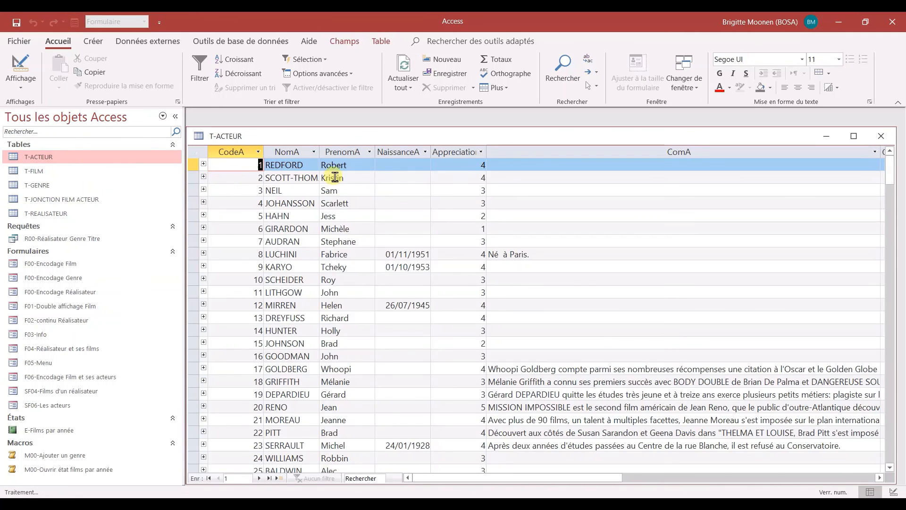
pyautogui.click(358, 479)
pyautogui.write('422')
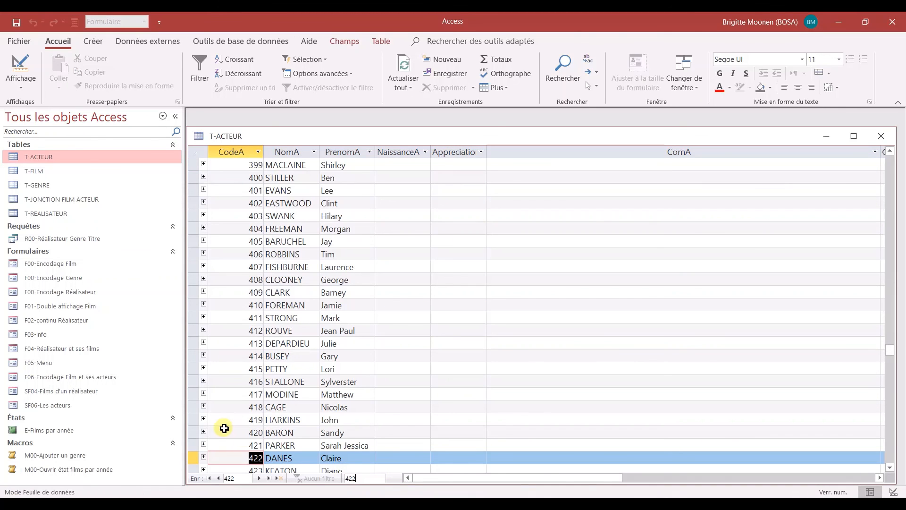
pyautogui.click(883, 138)
pyautogui.click(882, 137)
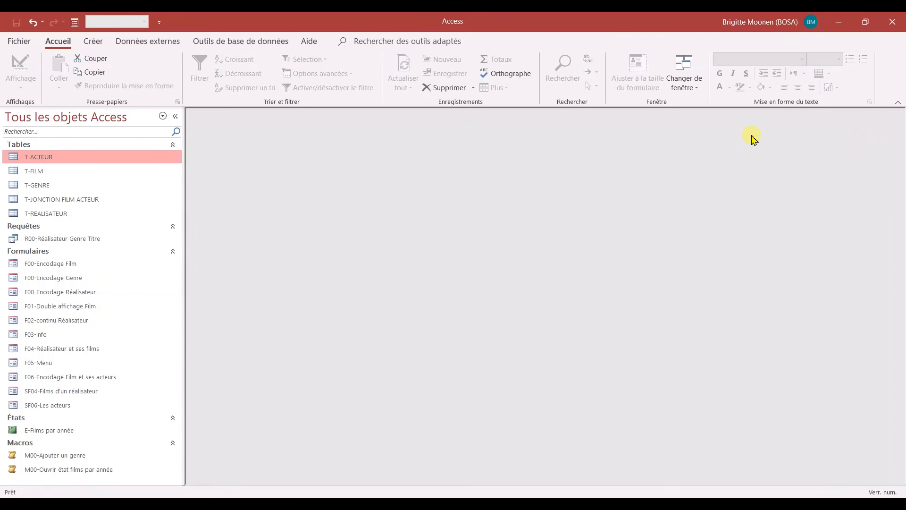